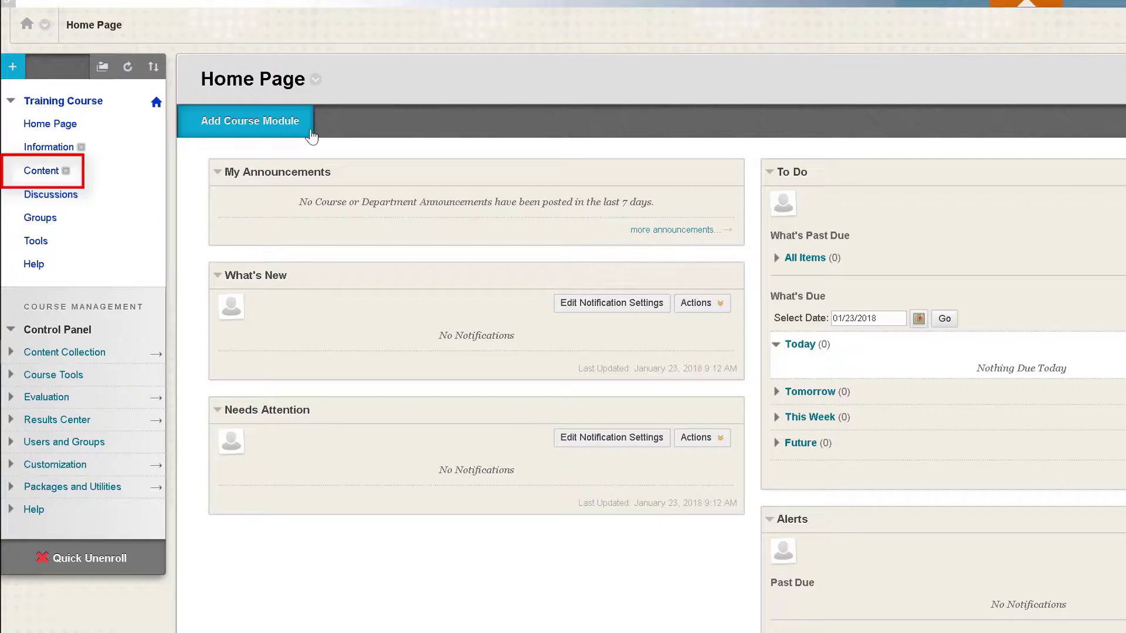
Step: From the course Content page, open Partner Content's Content Market and choose the Cengage provider
{"action": "left_click", "coordinate": [105, 171]}
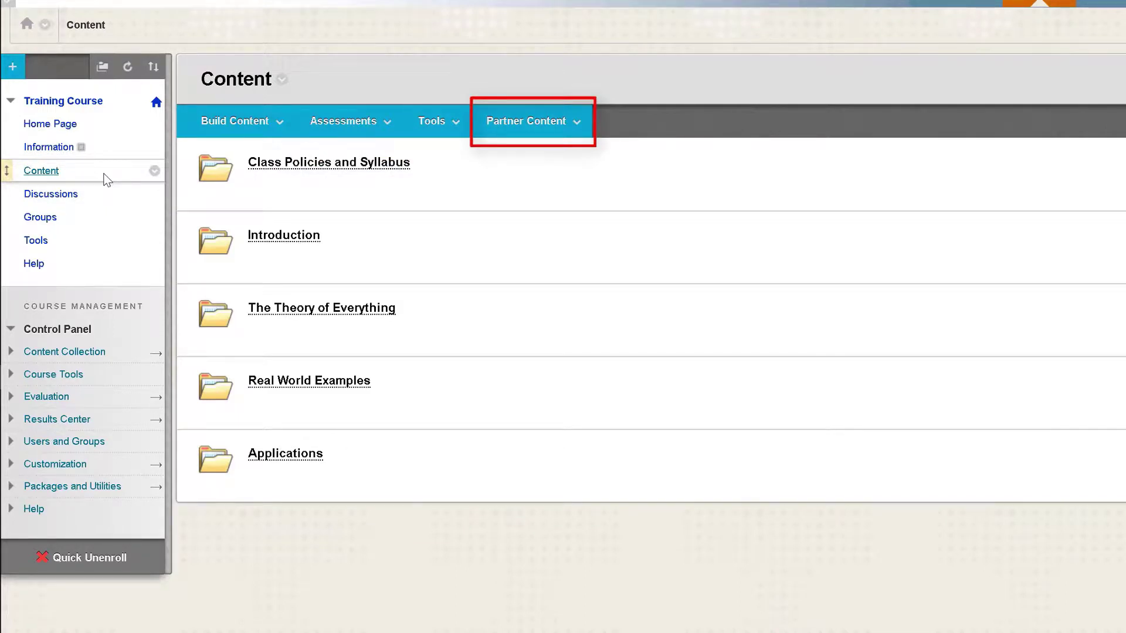
{"action": "left_click", "coordinate": [543, 125]}
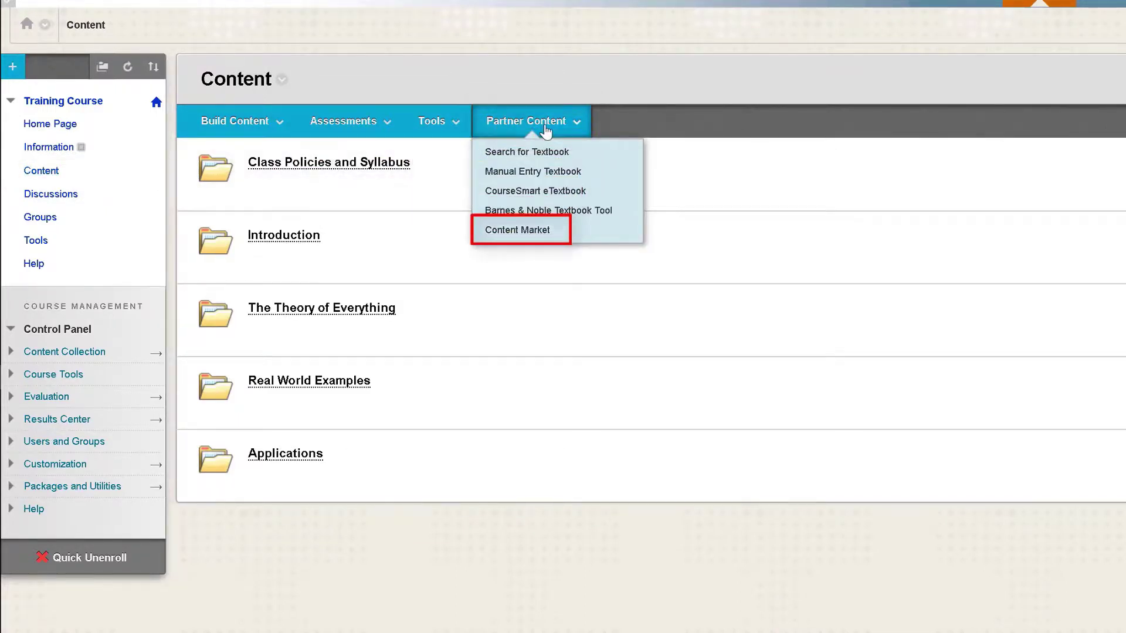
{"action": "left_click", "coordinate": [537, 232]}
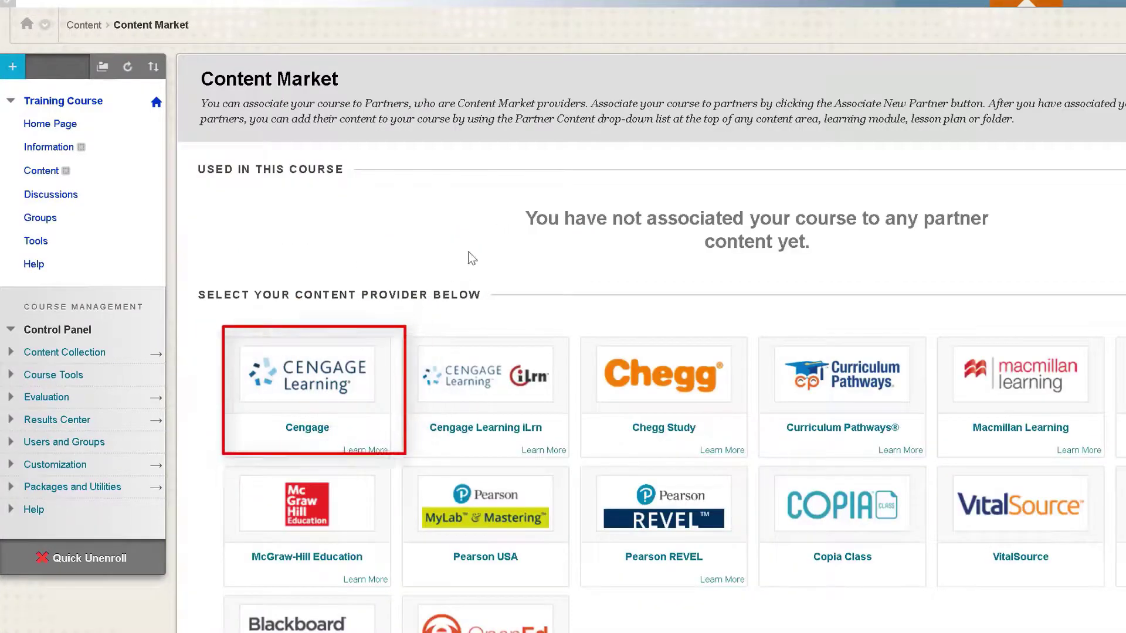
{"action": "left_click", "coordinate": [339, 371]}
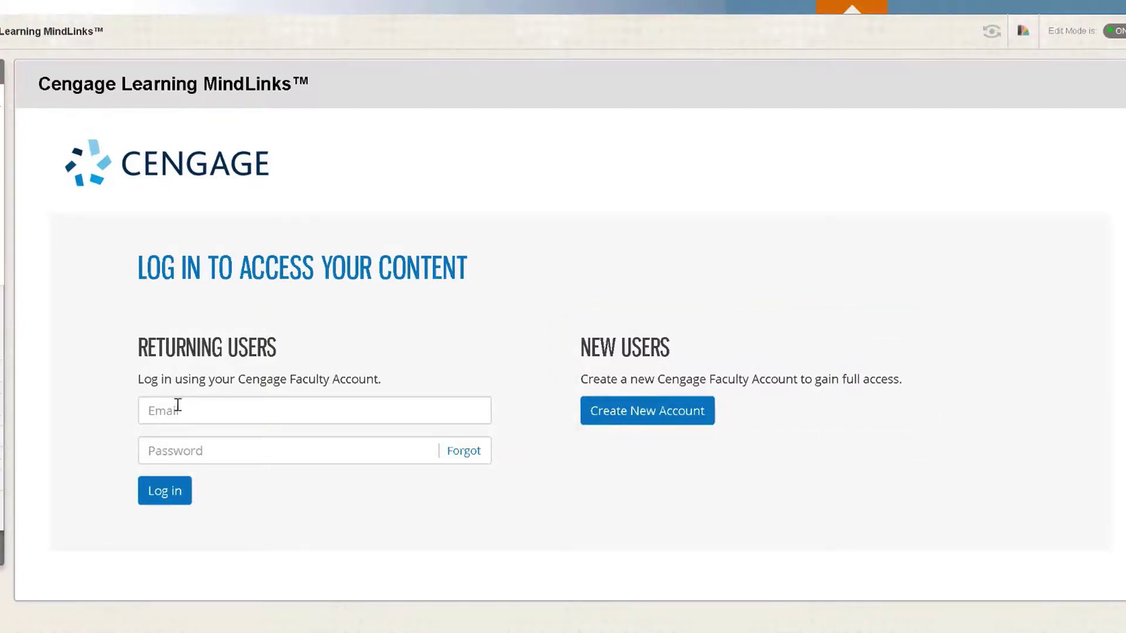
Step: Log in to MindLinks with the faculty account's e-mail address and password
{"action": "left_click", "coordinate": [178, 410]}
{"action": "key", "text": "Tab"}
{"action": "type", "text": "********"}
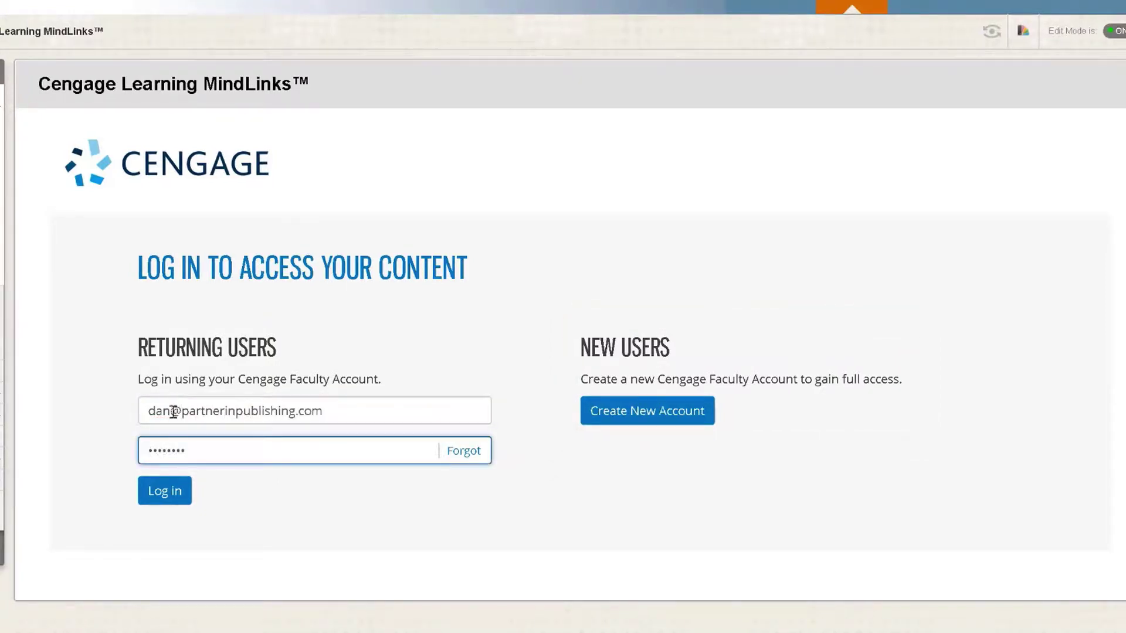
{"action": "left_click", "coordinate": [154, 492]}
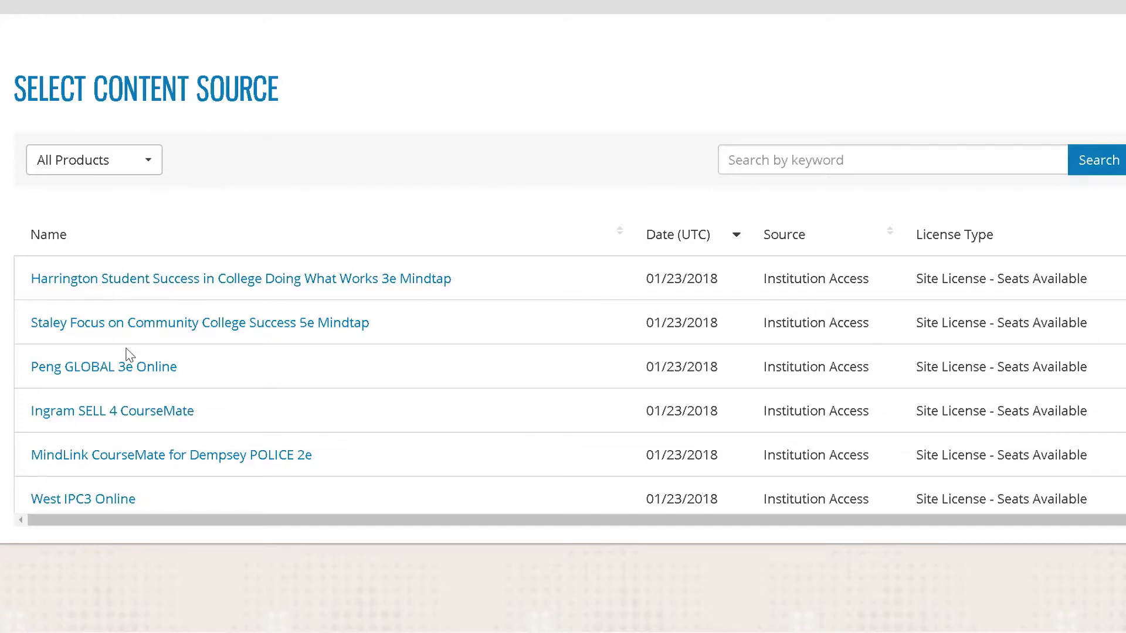
Step: Search for 'Pride Foundations of Business' and open its 5e MindTap title
{"action": "left_click", "coordinate": [740, 164]}
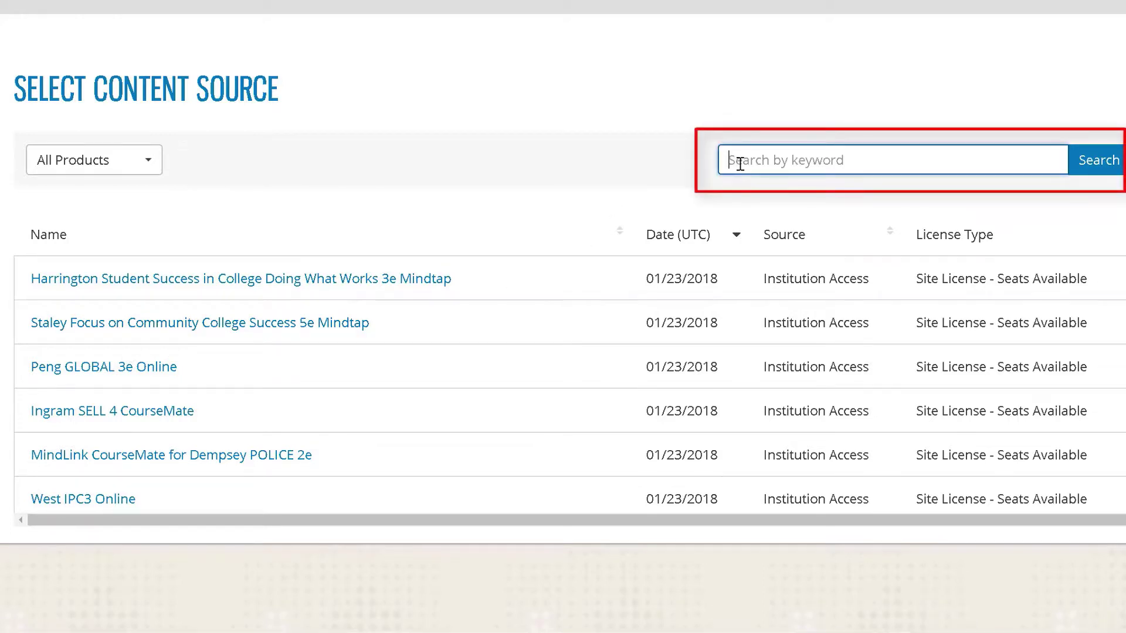
{"action": "type", "text": "Pride Foundations of Business"}
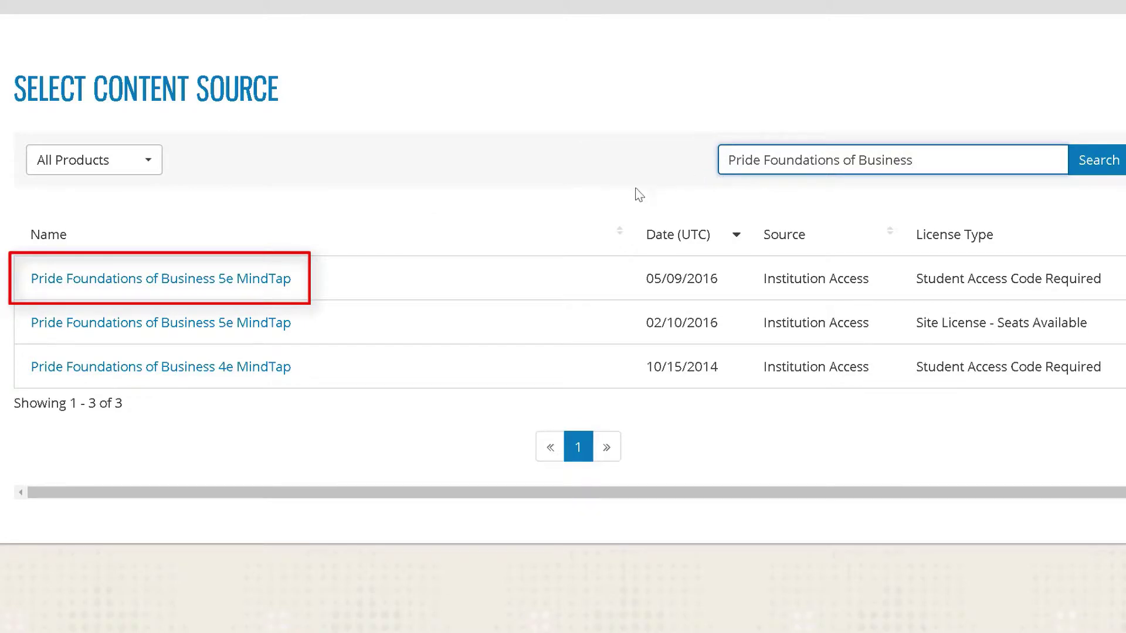
{"action": "left_click", "coordinate": [286, 280]}
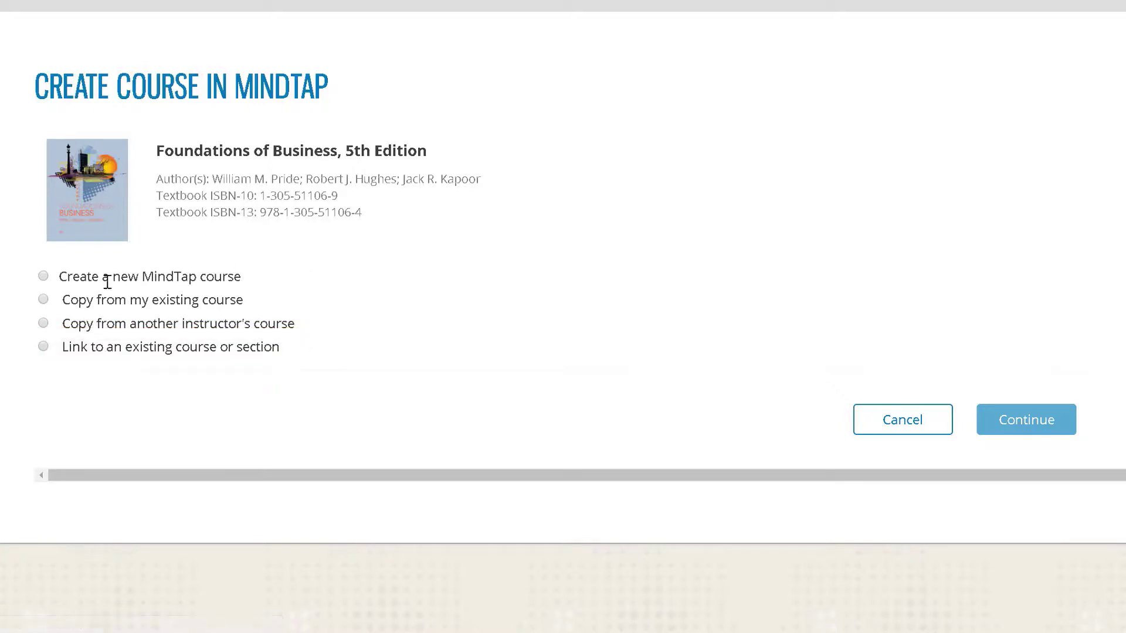
Step: Look over the Create a new MindTap course and Copy an existing course options
{"action": "left_click", "coordinate": [44, 276]}
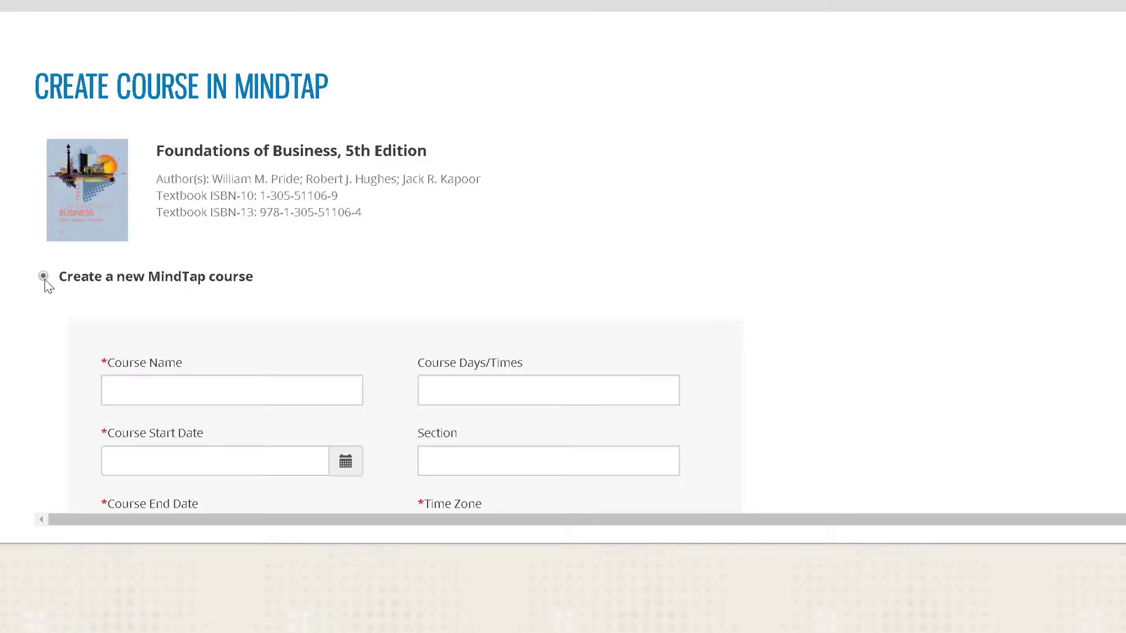
{"action": "scroll", "coordinate": [44, 279], "scroll_direction": "down", "scroll_amount": 3}
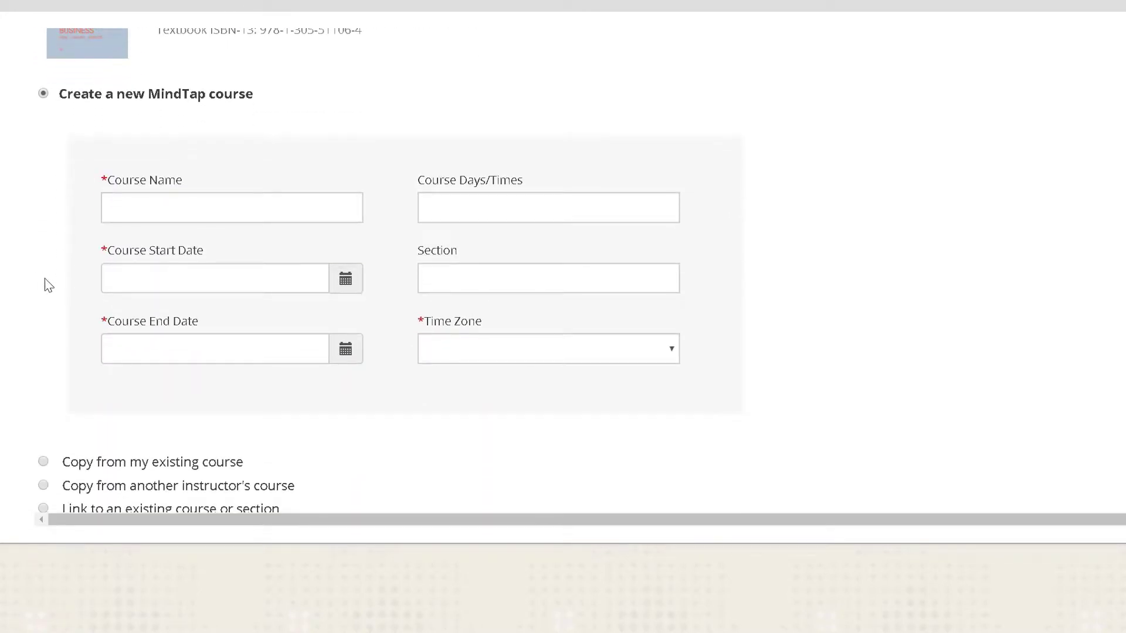
{"action": "scroll", "coordinate": [49, 286], "scroll_direction": "down", "scroll_amount": 2}
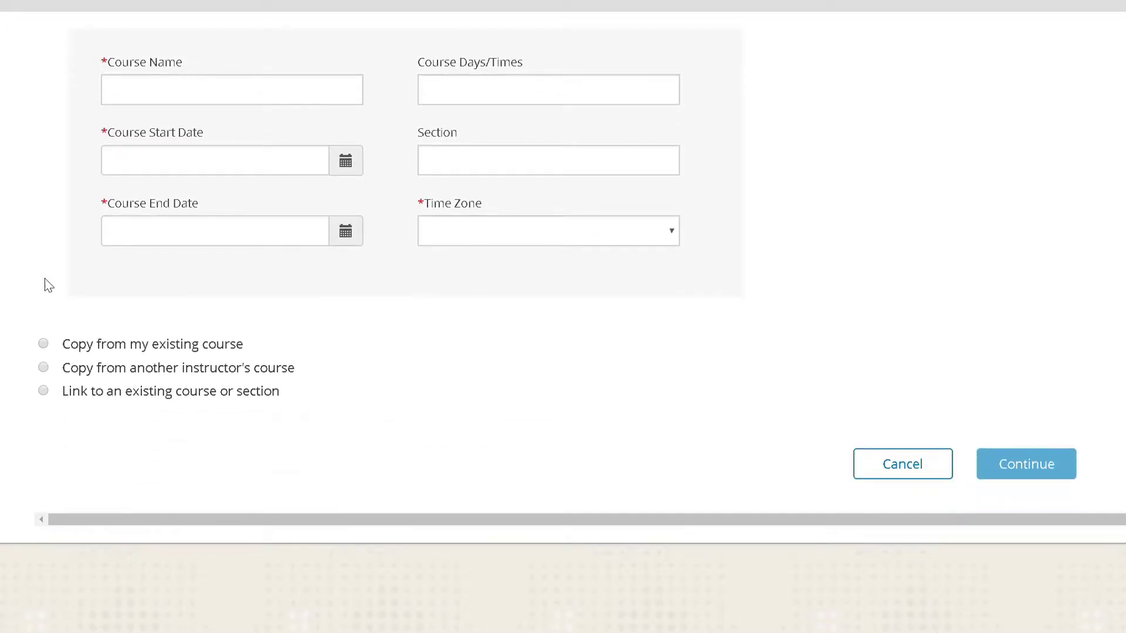
{"action": "left_click", "coordinate": [44, 344]}
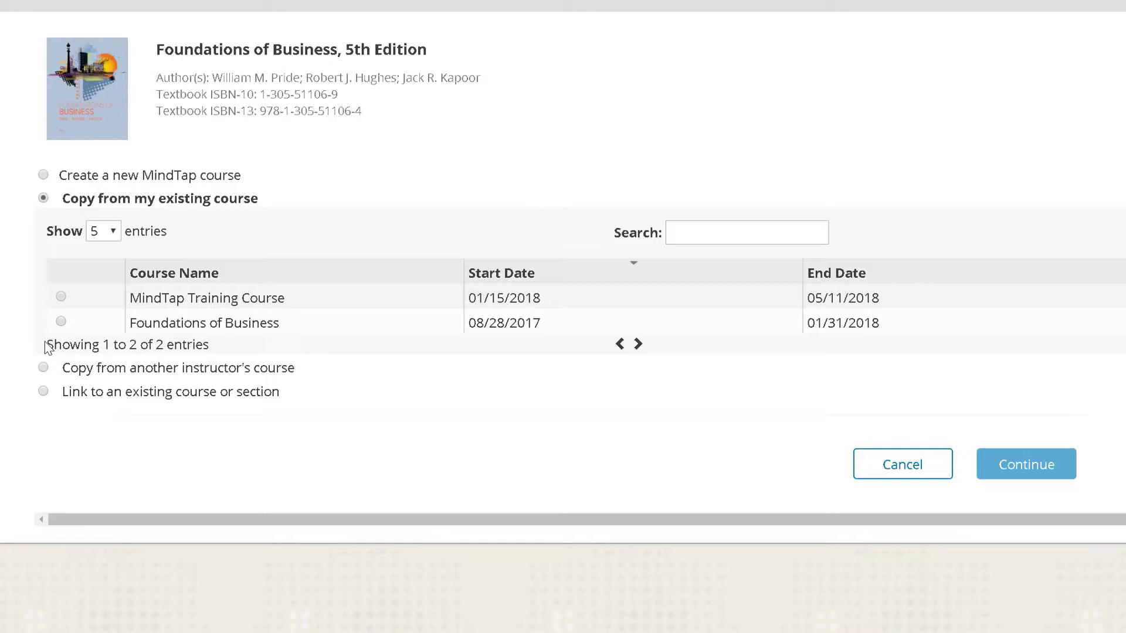
Step: Choose copying another instructor's course, paste its course key and verify it
{"action": "left_click", "coordinate": [43, 367]}
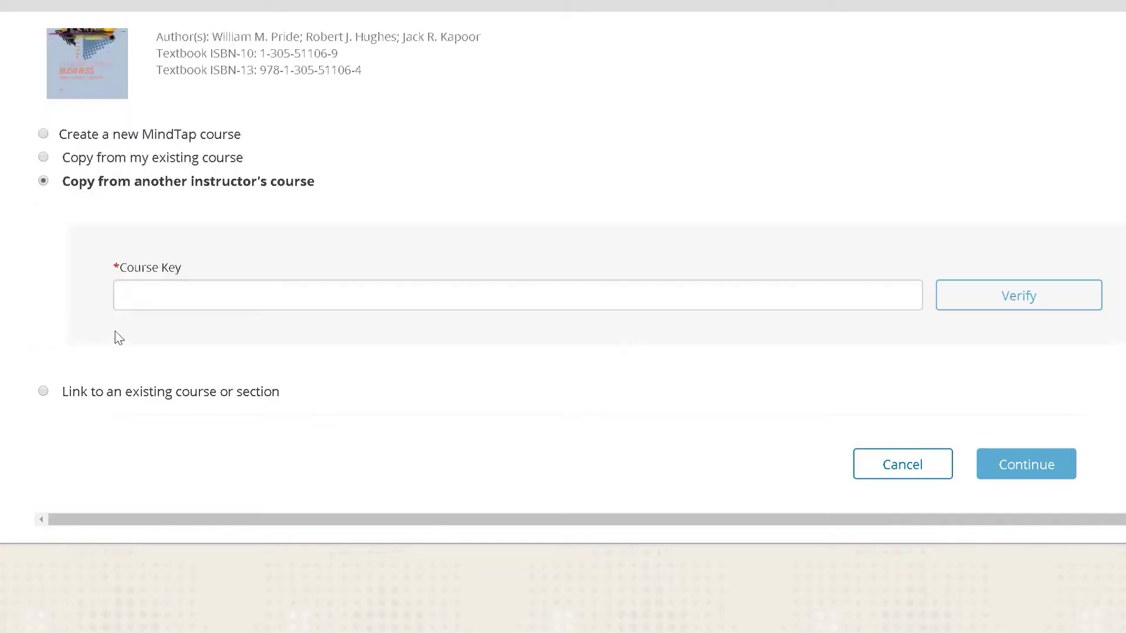
{"action": "left_click", "coordinate": [139, 306]}
{"action": "key", "text": "ctrl+v"}
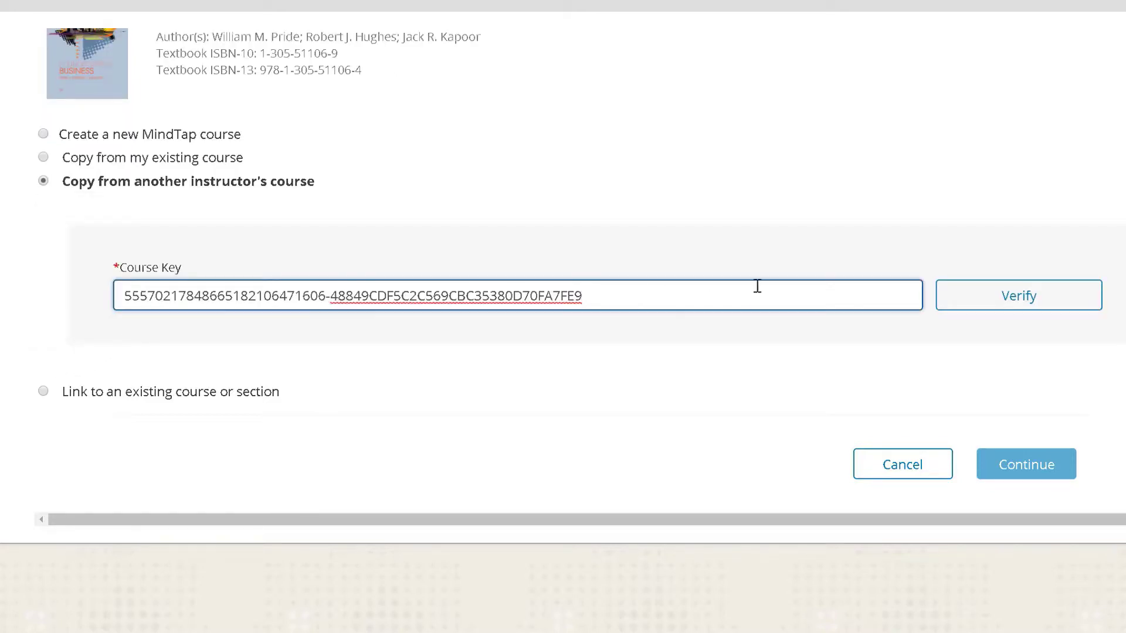
{"action": "left_click", "coordinate": [986, 294]}
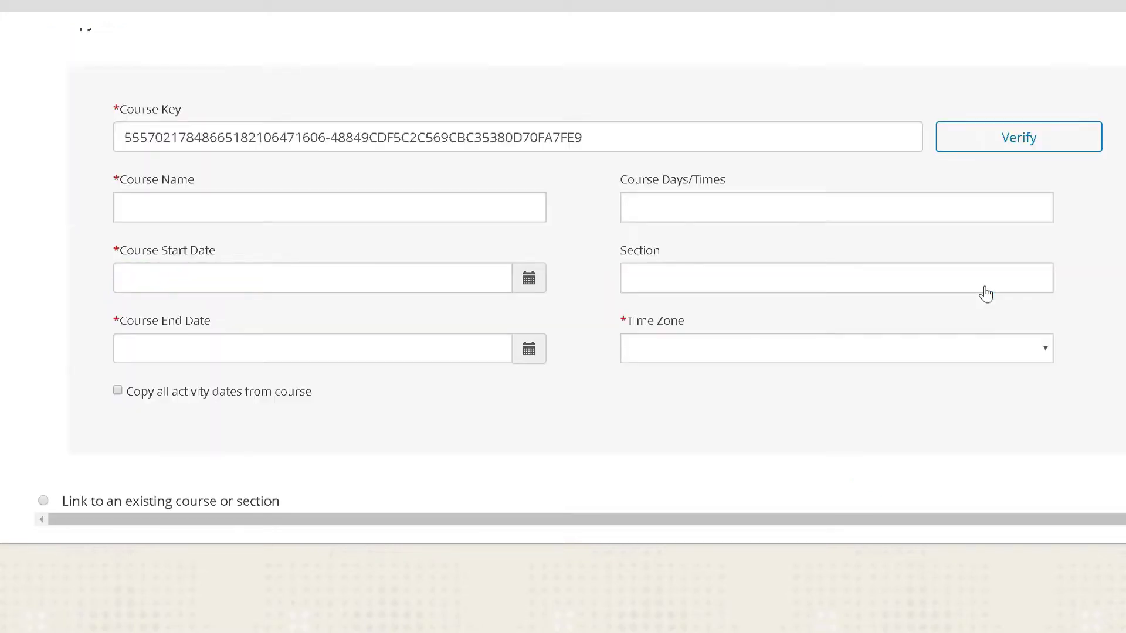
{"action": "scroll", "coordinate": [986, 291], "scroll_direction": "up", "scroll_amount": 5}
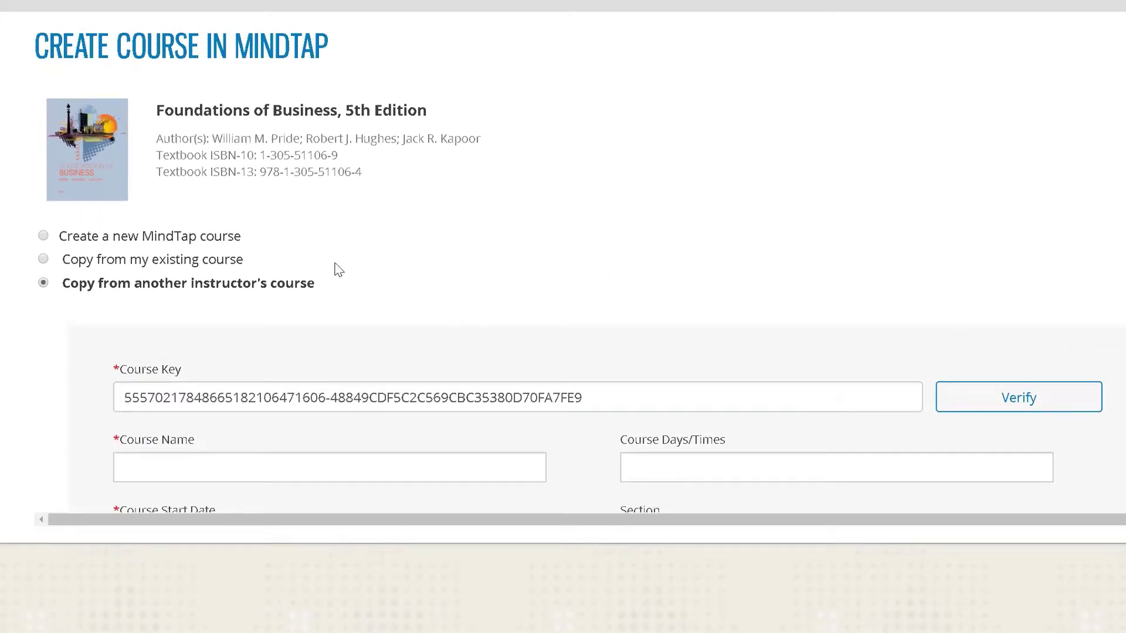
Step: Switch back to Create a new MindTap course and name it 'Training MindTap Course'
{"action": "left_click", "coordinate": [43, 235]}
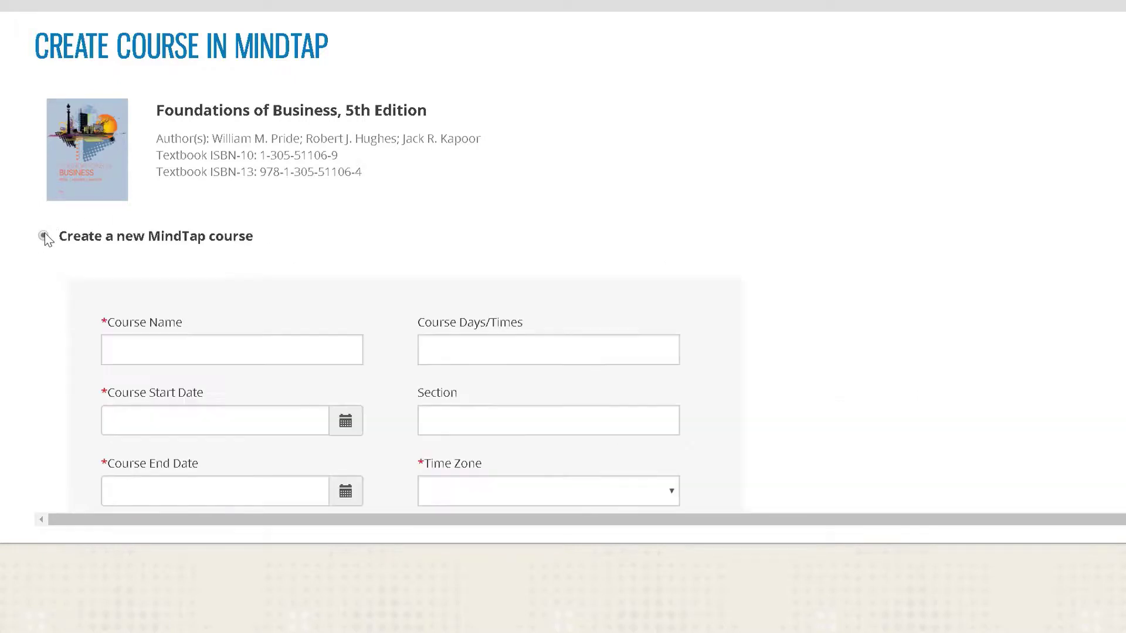
{"action": "scroll", "coordinate": [47, 239], "scroll_direction": "down", "scroll_amount": 3}
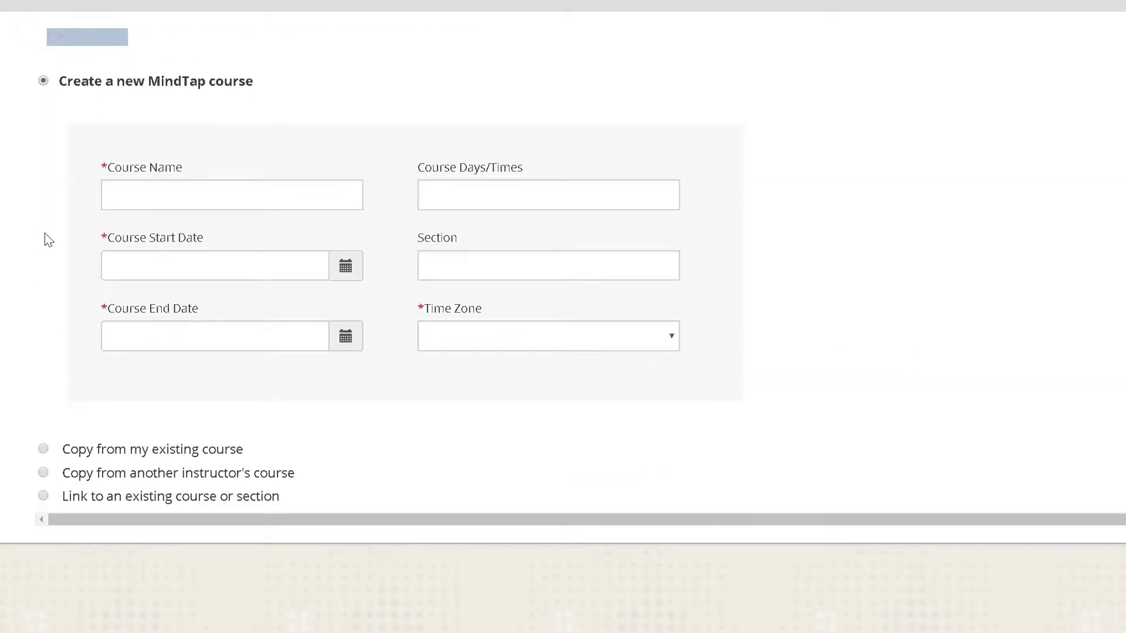
{"action": "left_click", "coordinate": [118, 198]}
{"action": "type", "text": "Train"}
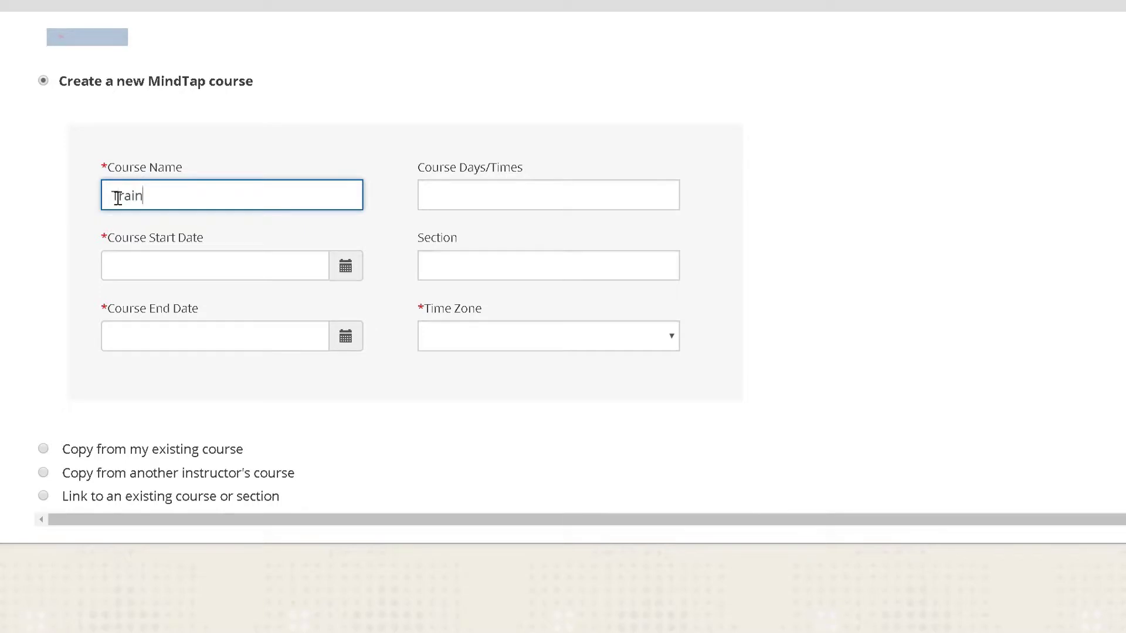
{"action": "type", "text": "ing MindTap C"}
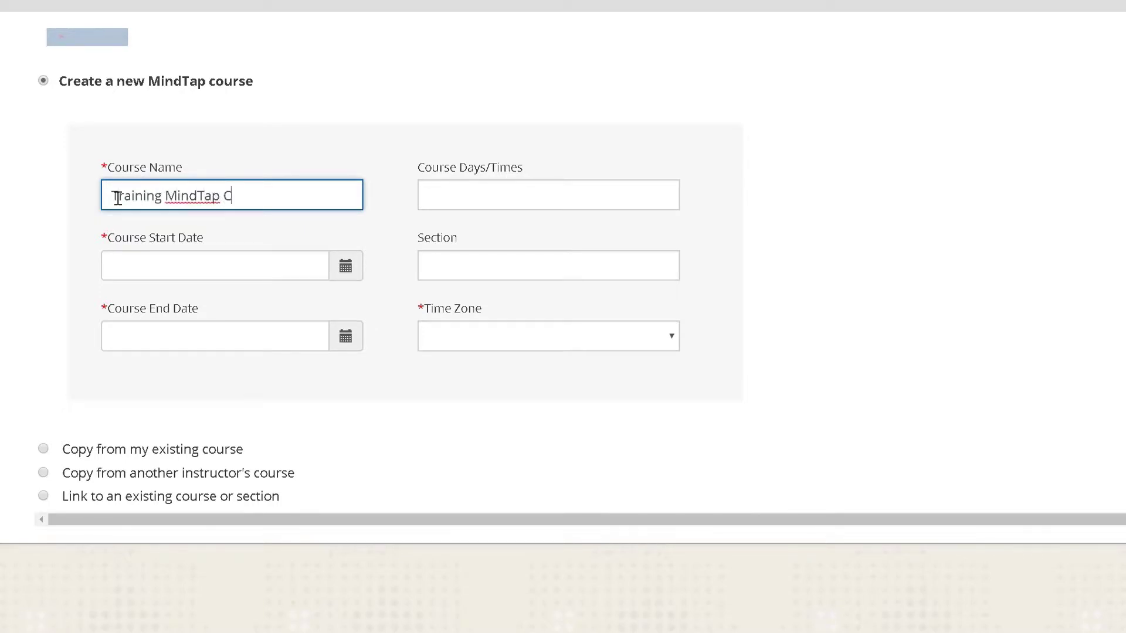
{"action": "type", "text": "ourse"}
Step: Set the course to run from 01/15/2018 to 05/11/2018
{"action": "left_click", "coordinate": [309, 261]}
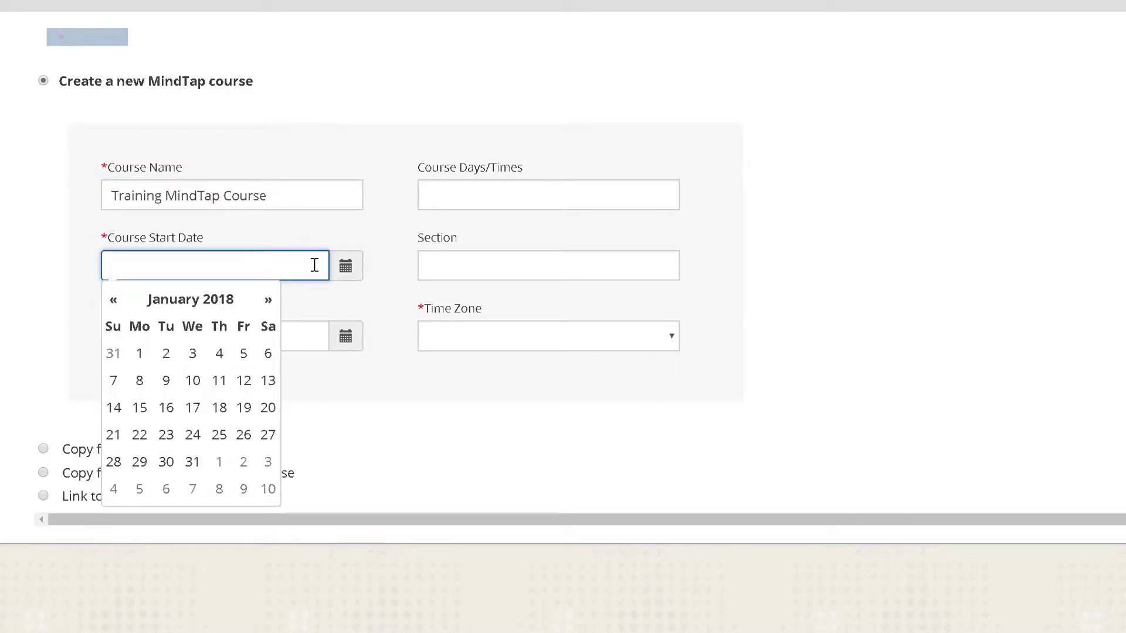
{"action": "left_click", "coordinate": [144, 407]}
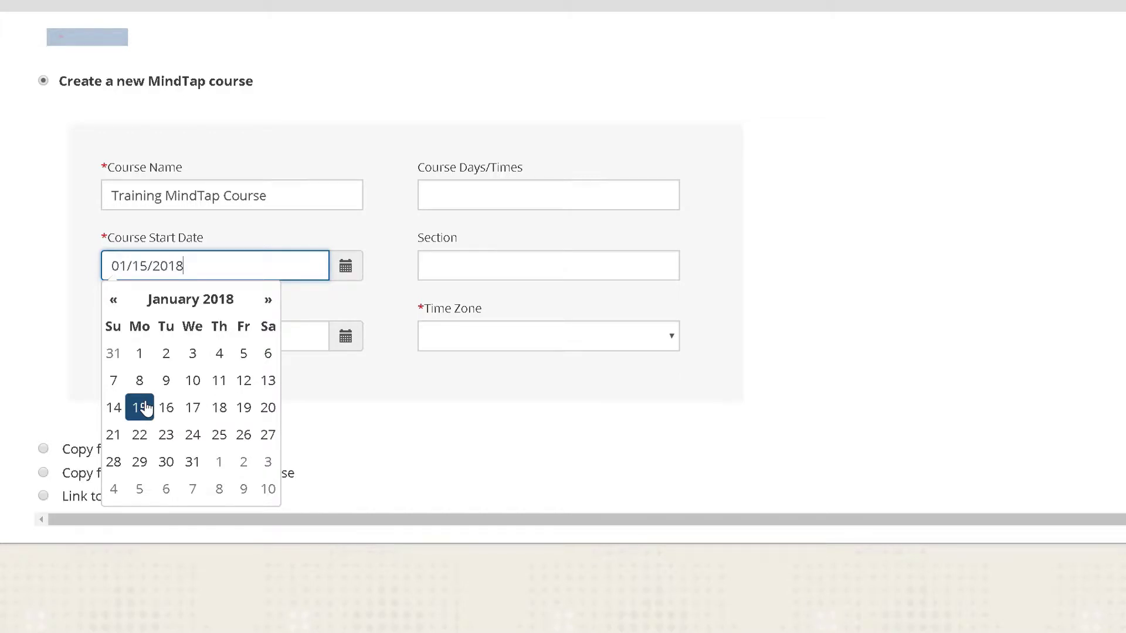
{"action": "left_click", "coordinate": [317, 344]}
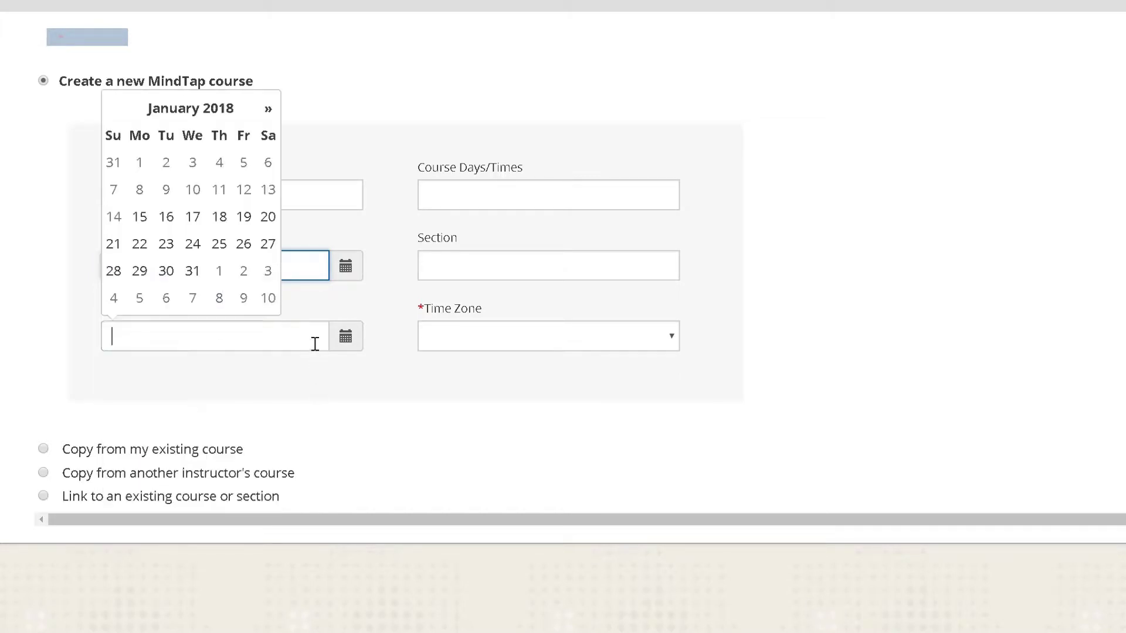
{"action": "left_click", "coordinate": [270, 112]}
{"action": "left_click", "coordinate": [269, 112]}
{"action": "left_click", "coordinate": [270, 112]}
{"action": "left_click", "coordinate": [270, 111]}
{"action": "left_click", "coordinate": [246, 191]}
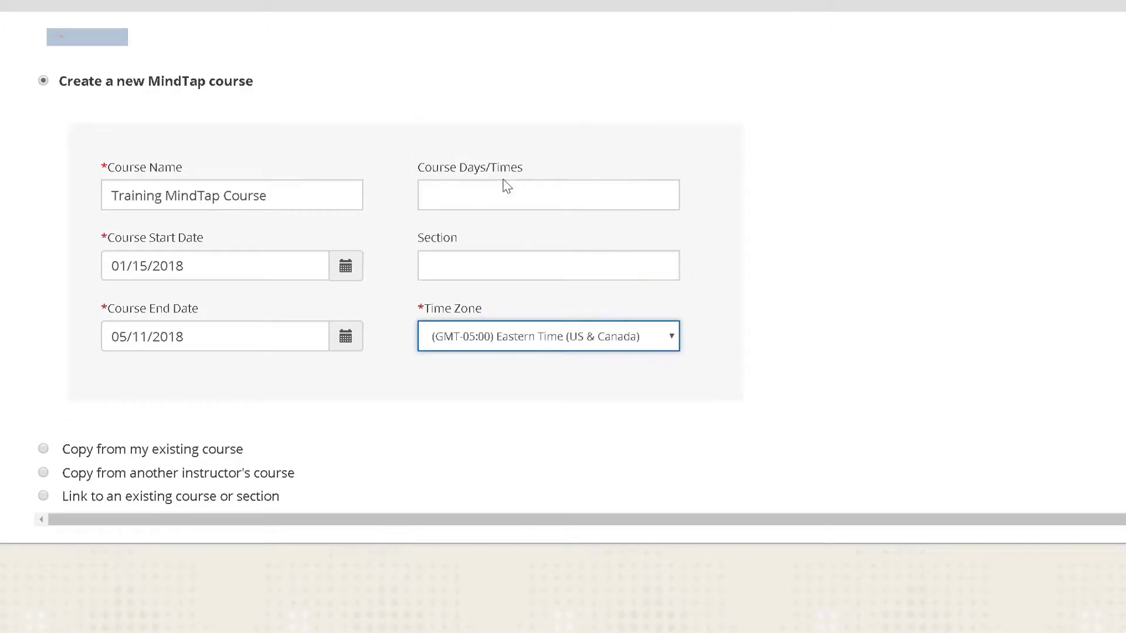
{"action": "scroll", "coordinate": [508, 187], "scroll_direction": "down", "scroll_amount": 2}
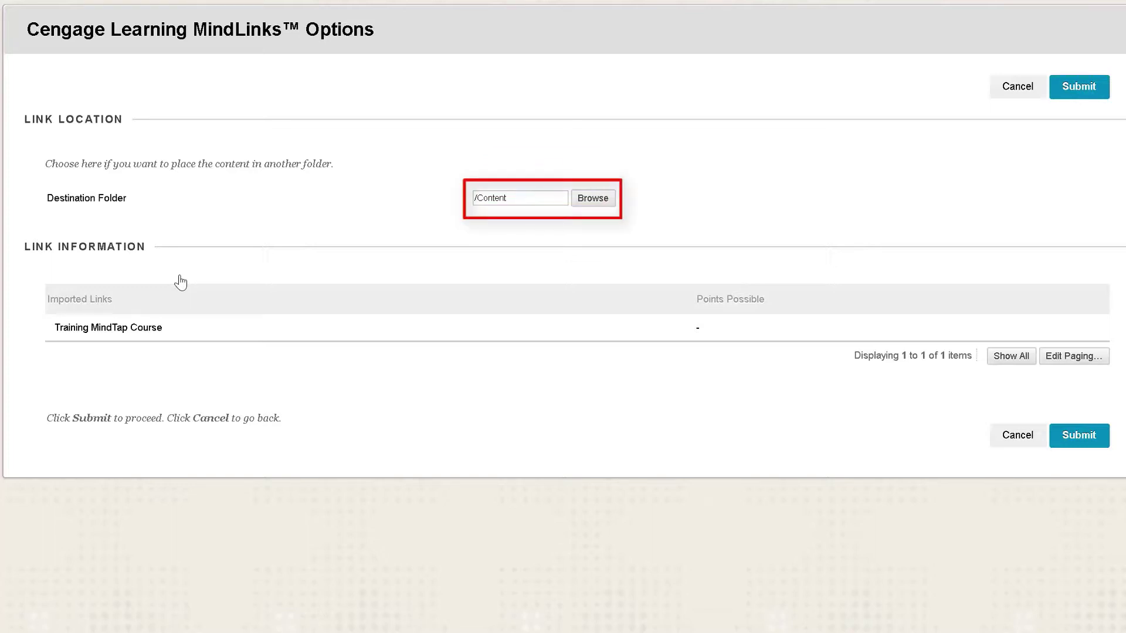
Step: Keep /Content as the destination folder and submit the Training MindTap Course link
{"action": "left_click", "coordinate": [583, 198]}
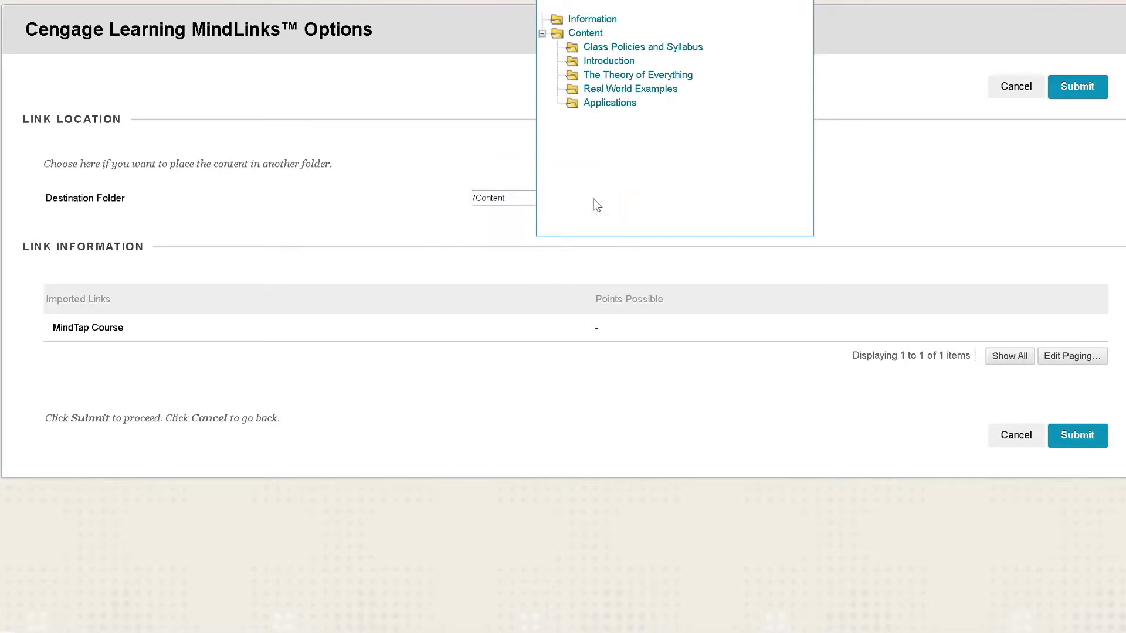
{"action": "left_click", "coordinate": [585, 33]}
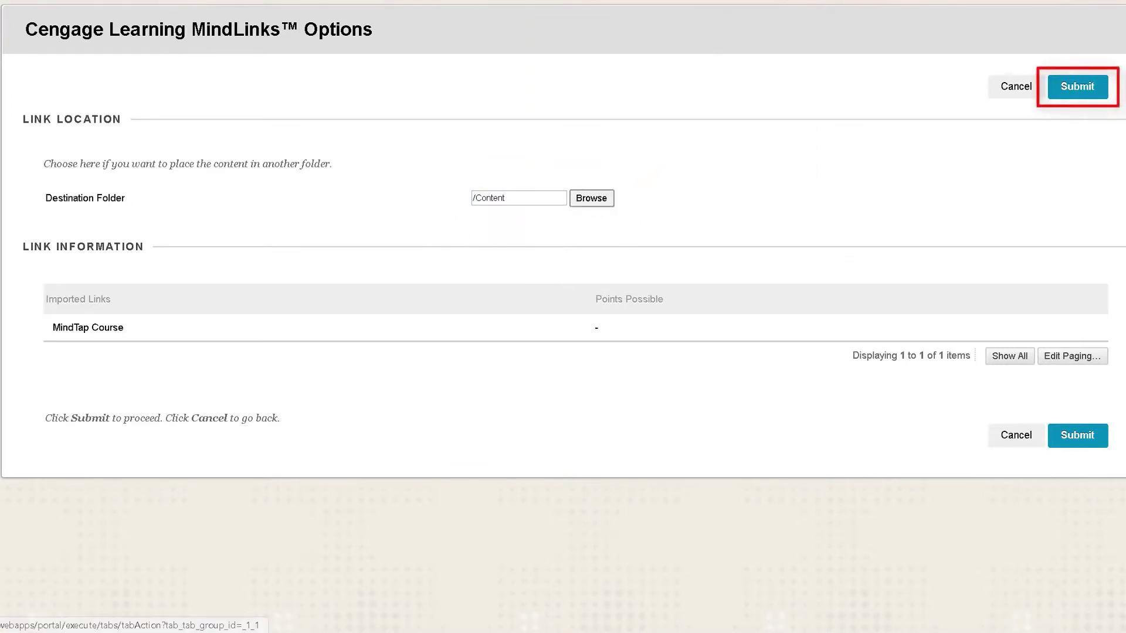
{"action": "left_click", "coordinate": [1066, 89]}
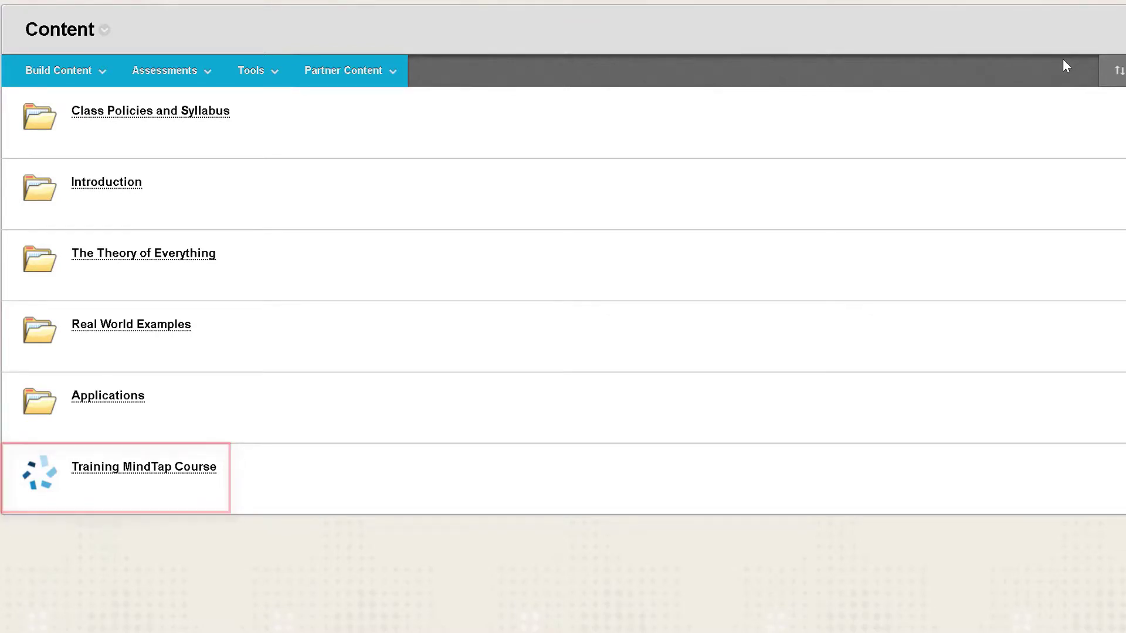
Step: Move the link to the top, rename it 'Access and Register for Cengage Resources', and open it
{"action": "left_click_drag", "start_coordinate": [8, 461], "coordinate": [35, 109]}
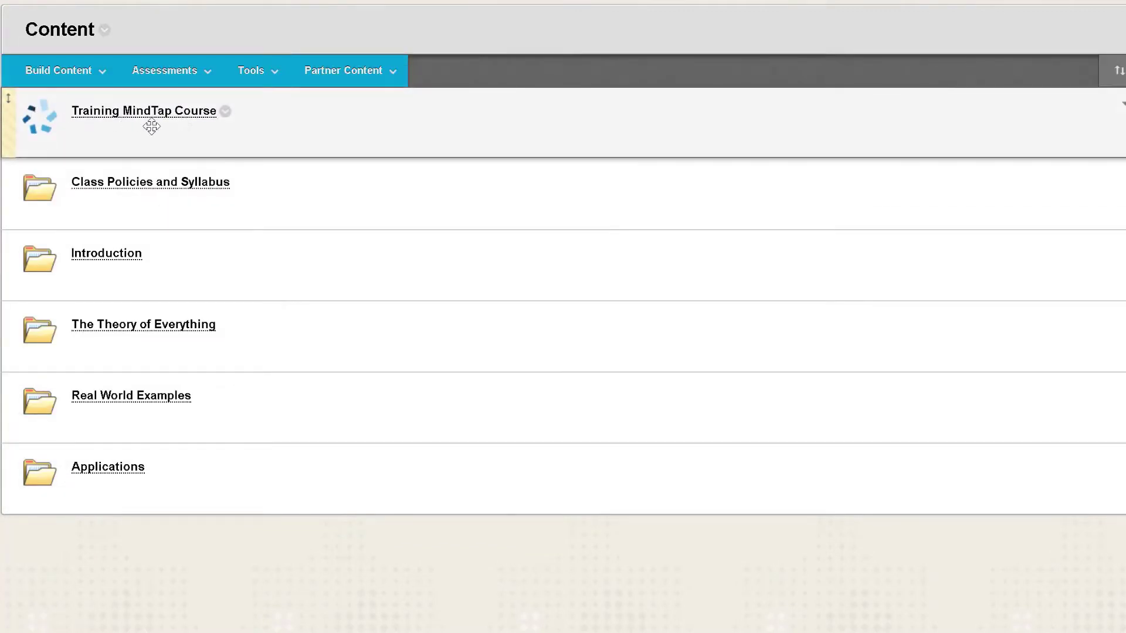
{"action": "left_click", "coordinate": [225, 113]}
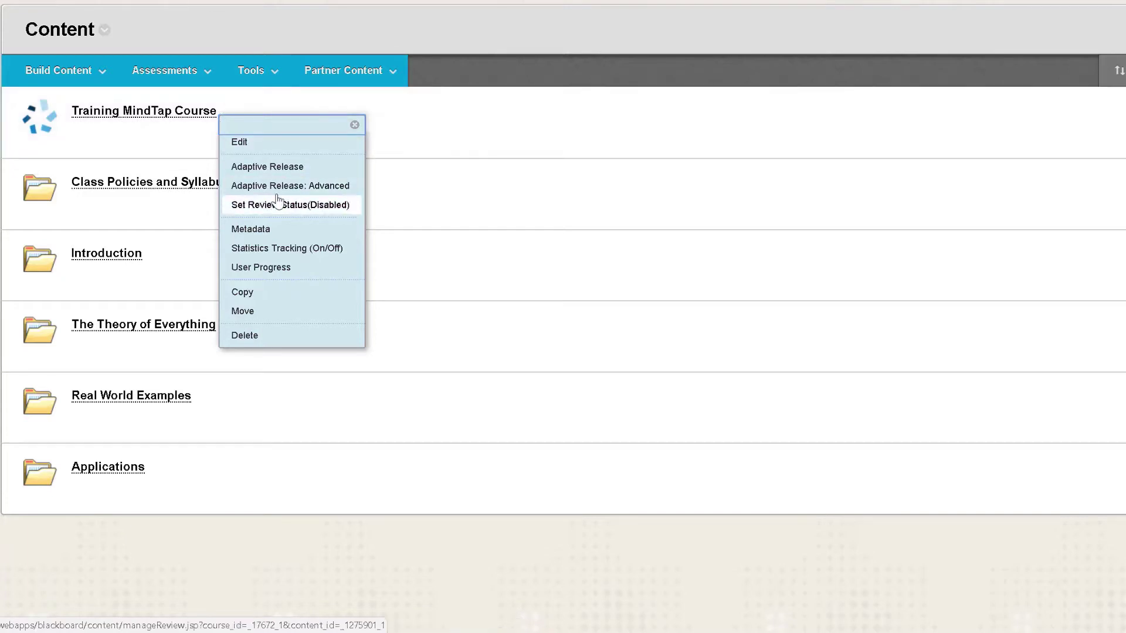
{"action": "left_click", "coordinate": [269, 144]}
{"action": "left_click", "coordinate": [270, 164]}
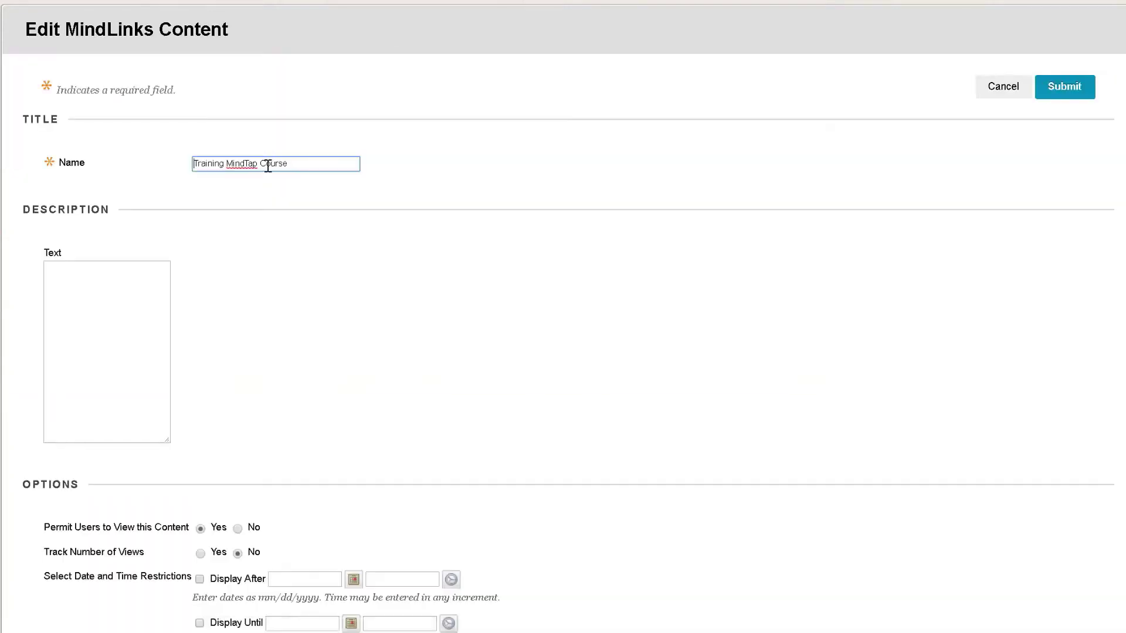
{"action": "key", "text": "ctrl+a"}
{"action": "type", "text": "Access and Register for Cengage Resources"}
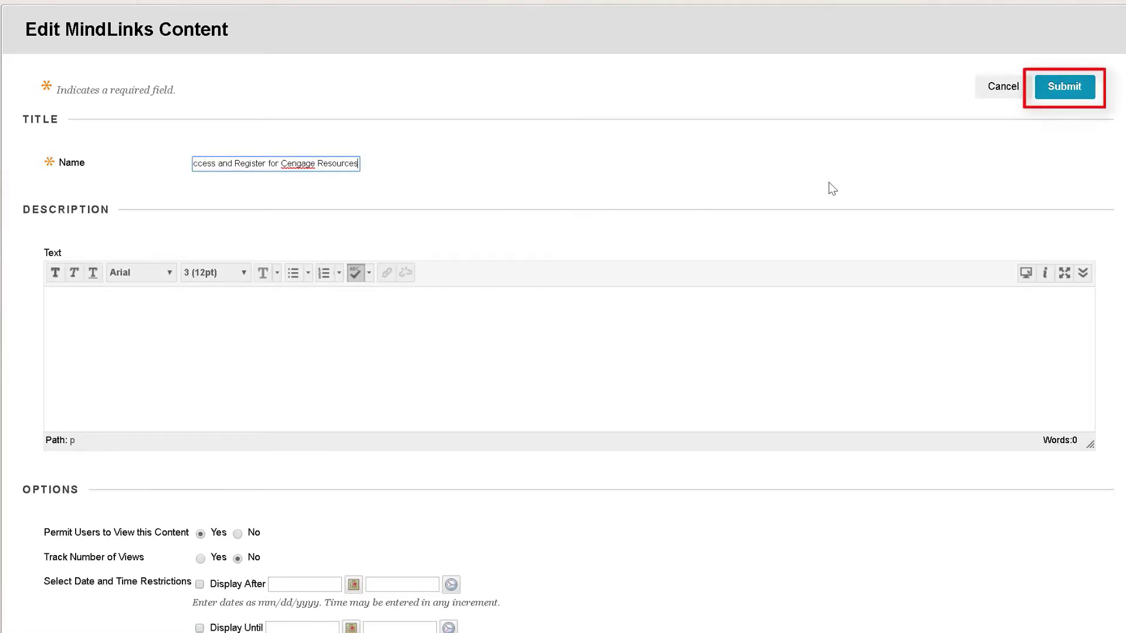
{"action": "left_click", "coordinate": [1067, 88]}
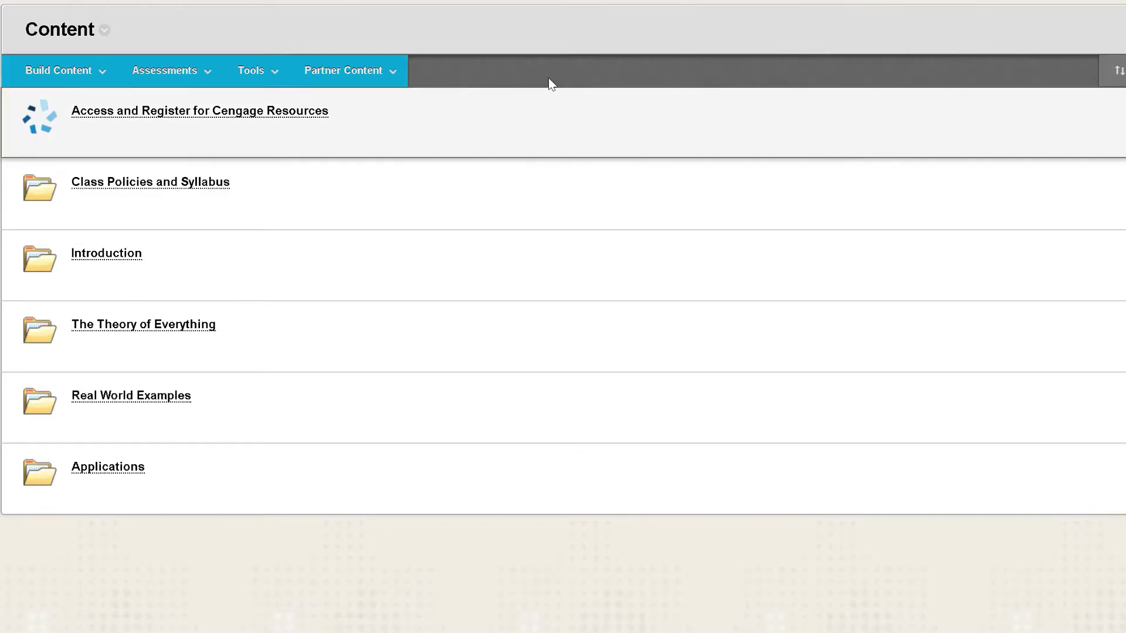
{"action": "left_click", "coordinate": [376, 176]}
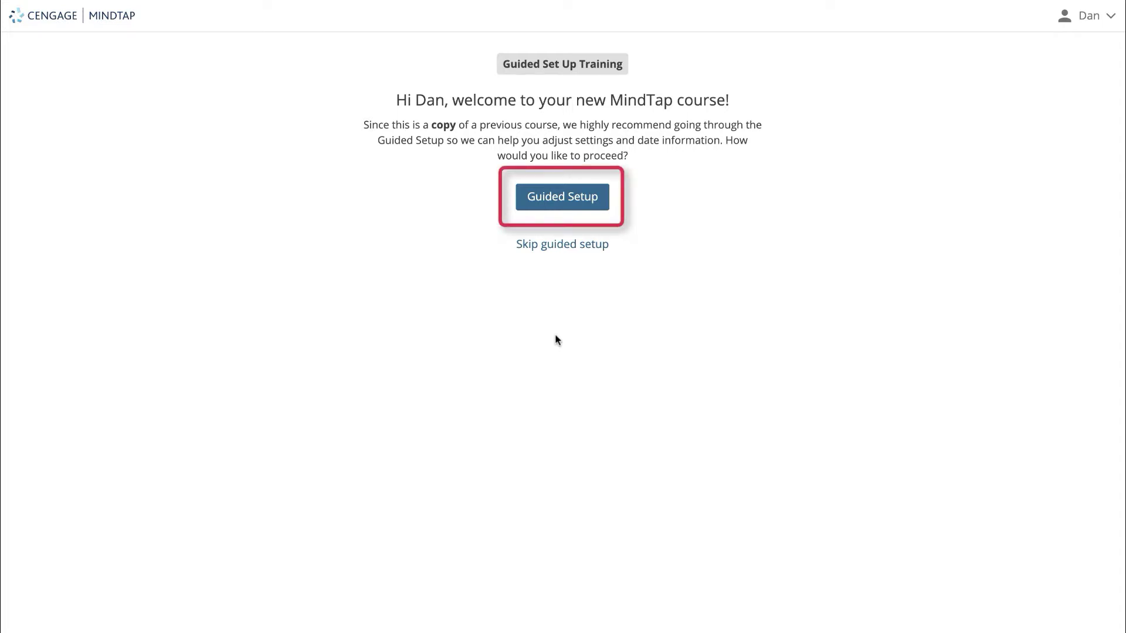
Step: Launch Guided Setup from the new course's MindTap welcome page
{"action": "left_click", "coordinate": [554, 202]}
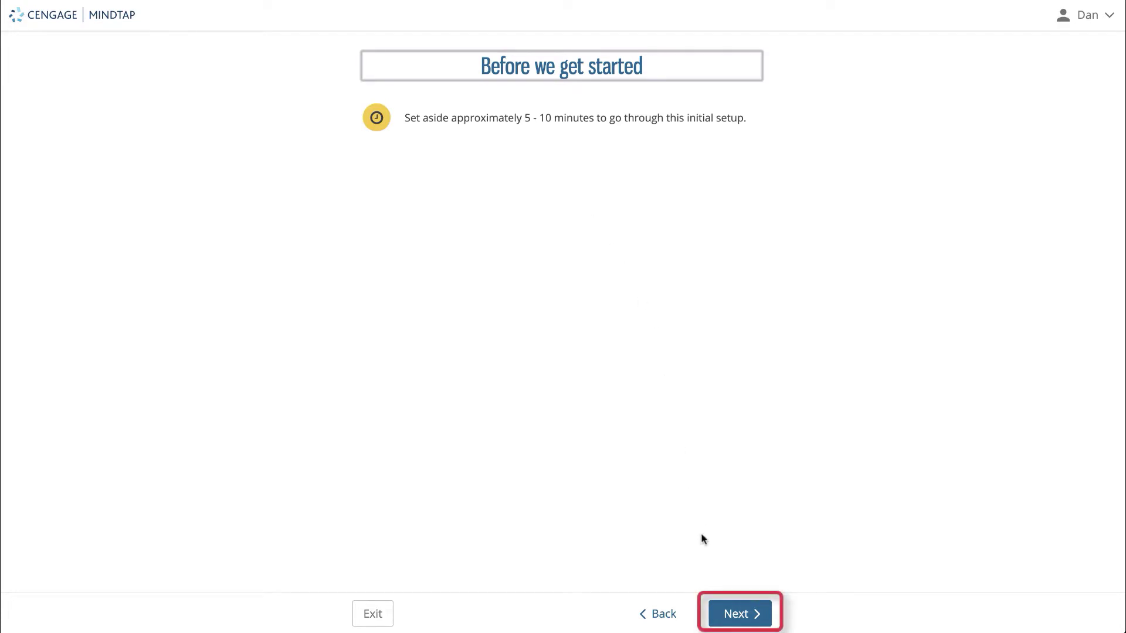
Step: Continue past the introduction, keeping Online format and By topic view on The Basics
{"action": "left_click", "coordinate": [728, 608]}
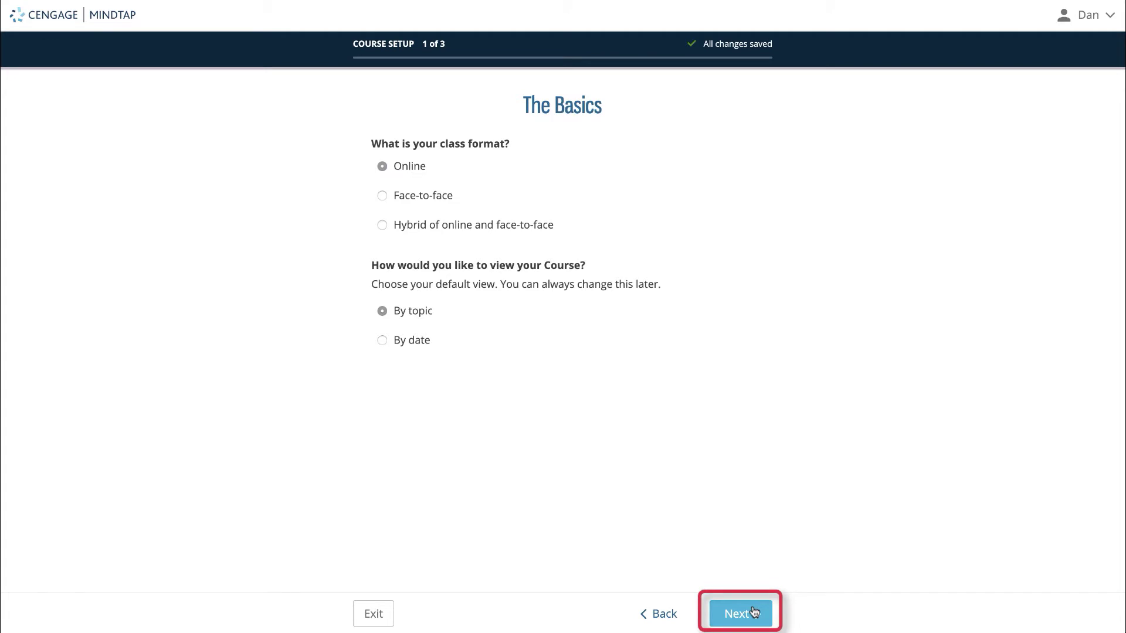
{"action": "left_click", "coordinate": [755, 611]}
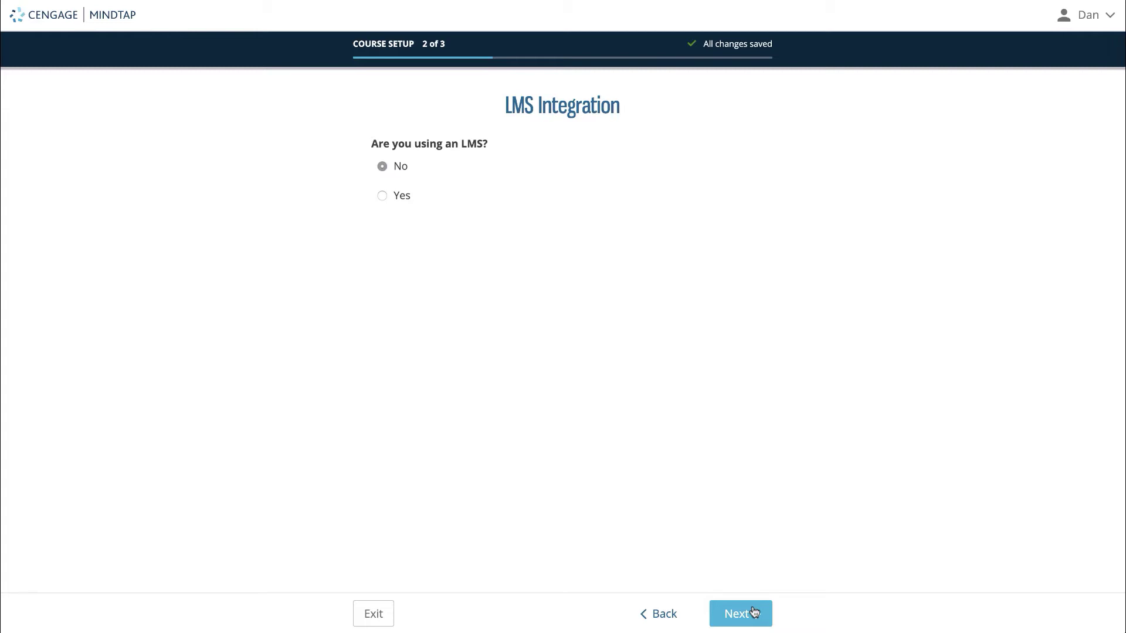
Step: Answer Yes to using an LMS, select Blackboard, and continue to Activity Settings
{"action": "left_click", "coordinate": [382, 196]}
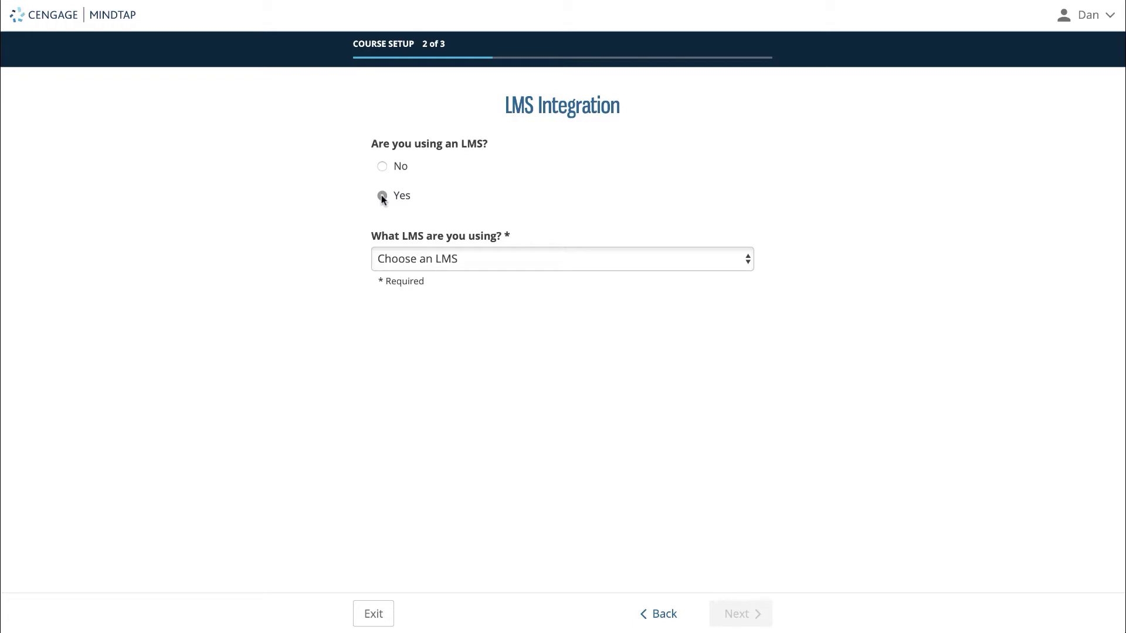
{"action": "left_click", "coordinate": [479, 262]}
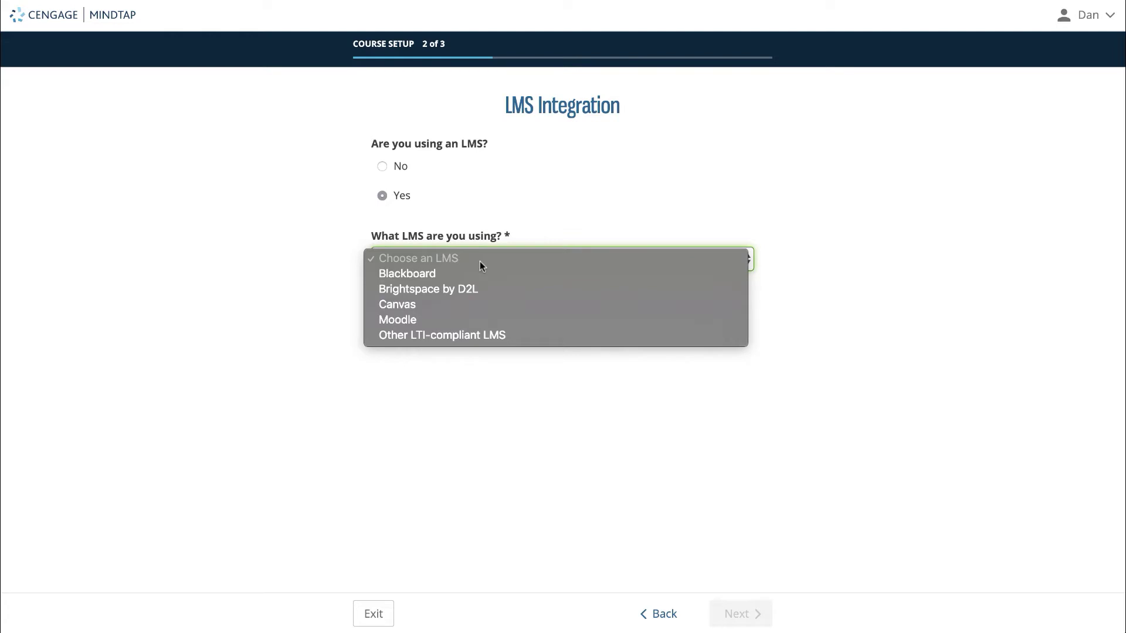
{"action": "left_click", "coordinate": [473, 274]}
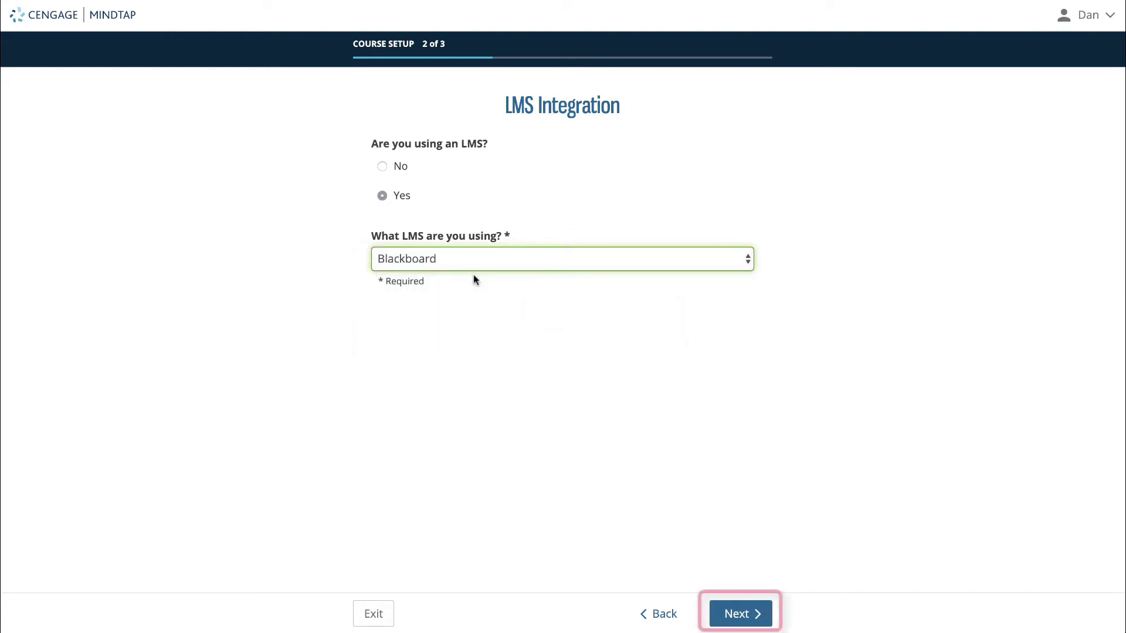
{"action": "left_click", "coordinate": [730, 614]}
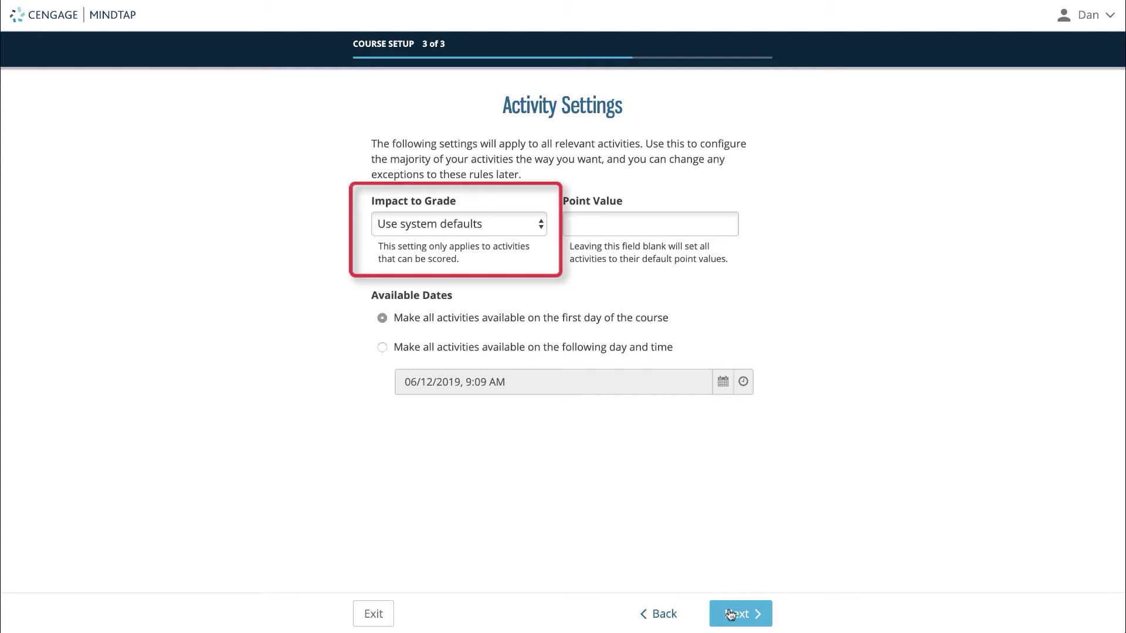
{"action": "left_click", "coordinate": [532, 225]}
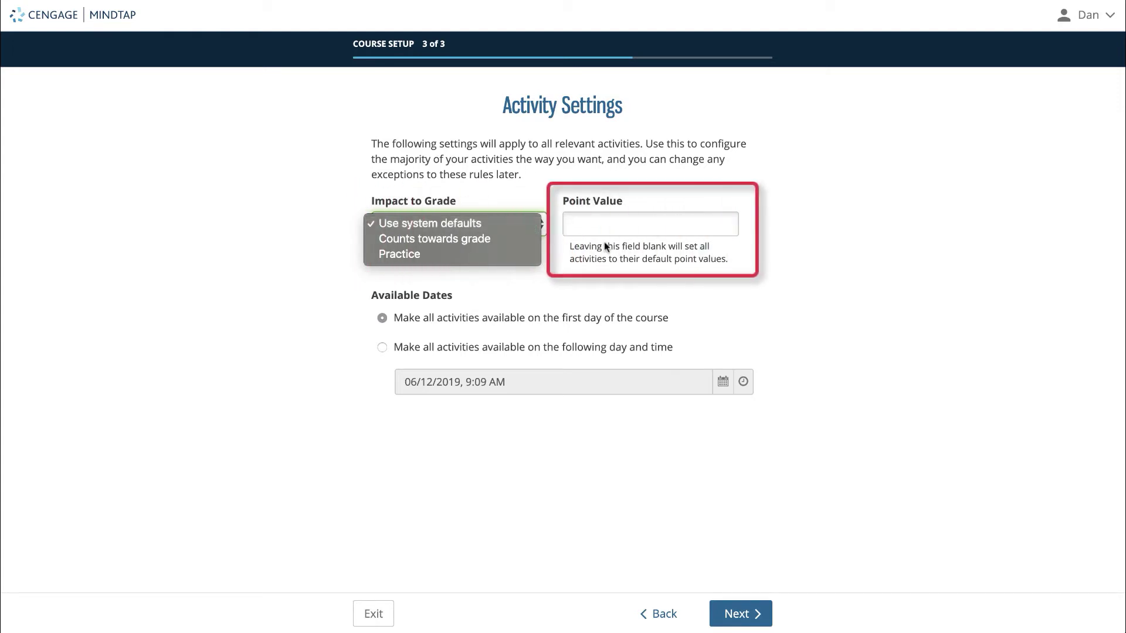
{"action": "left_click", "coordinate": [637, 262]}
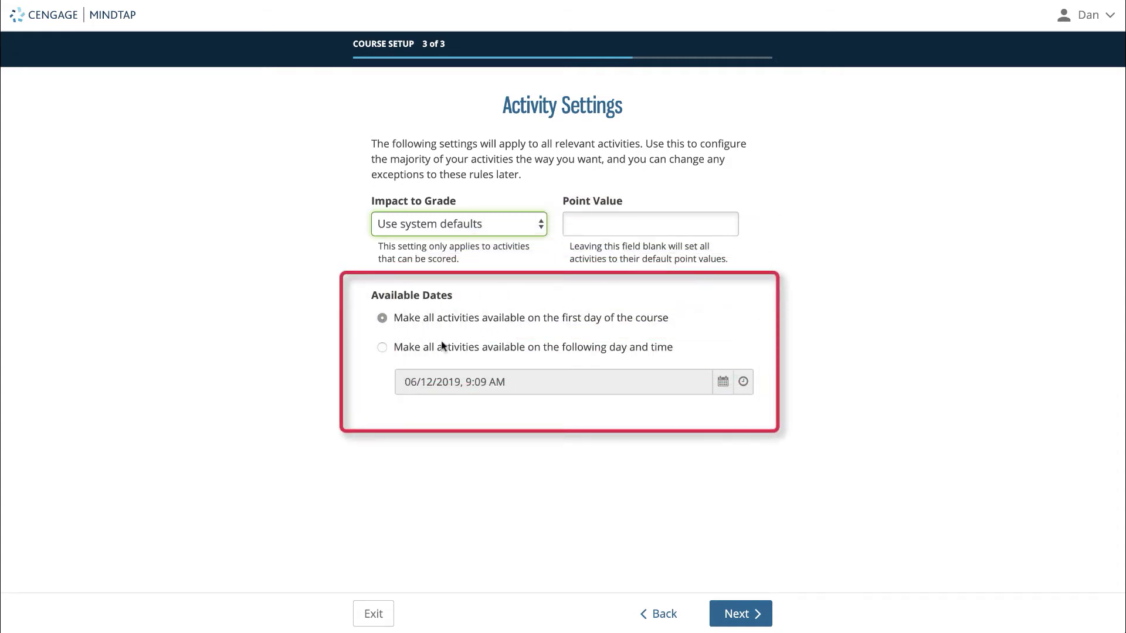
Step: Set all MindTap activities to open on 08/30/2019 at 9:10 AM and continue
{"action": "left_click", "coordinate": [395, 348]}
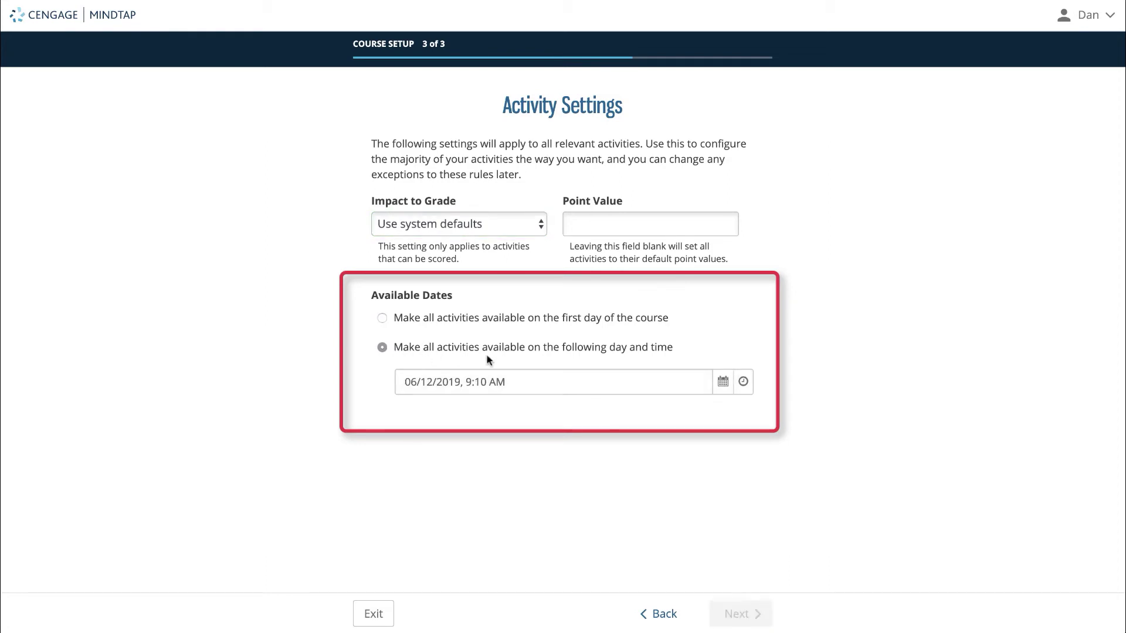
{"action": "left_click", "coordinate": [725, 383]}
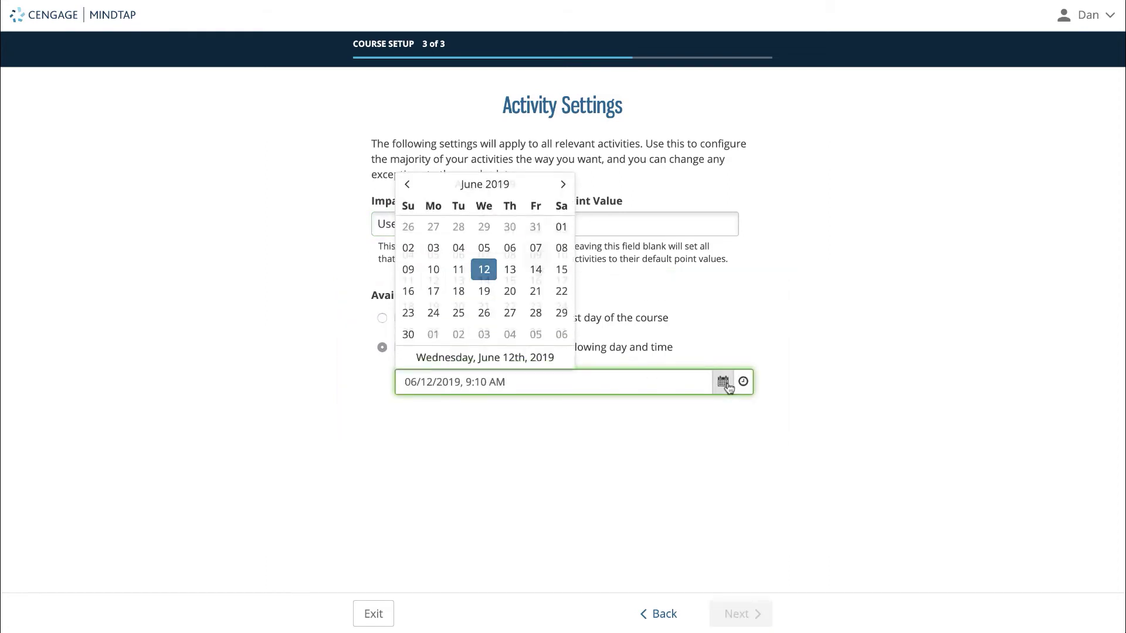
{"action": "left_click", "coordinate": [533, 329]}
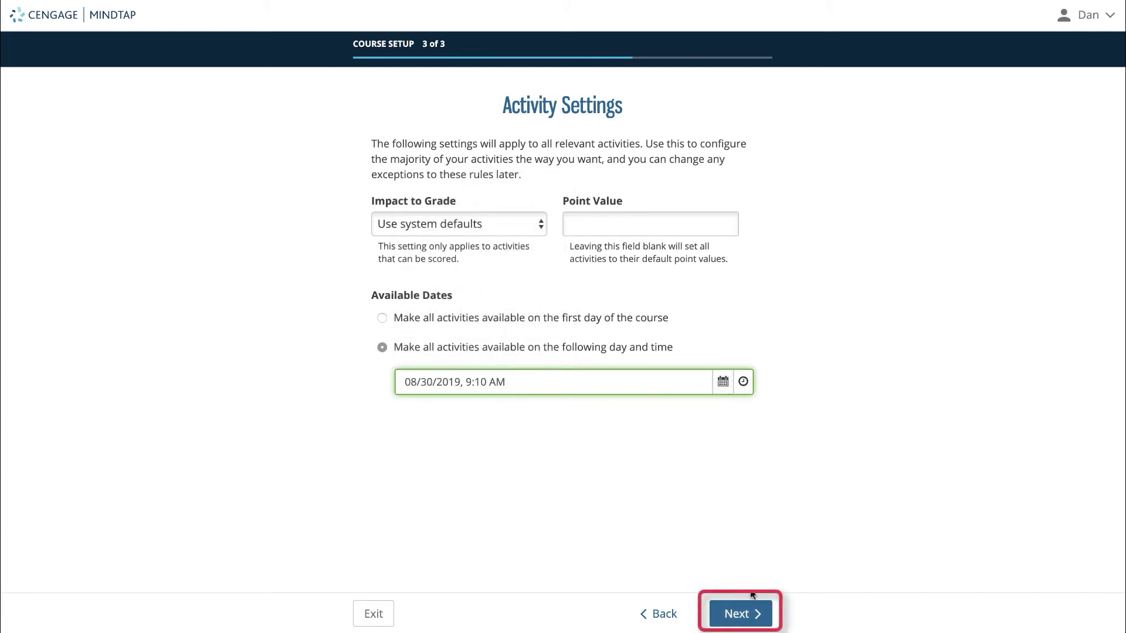
{"action": "left_click", "coordinate": [754, 611]}
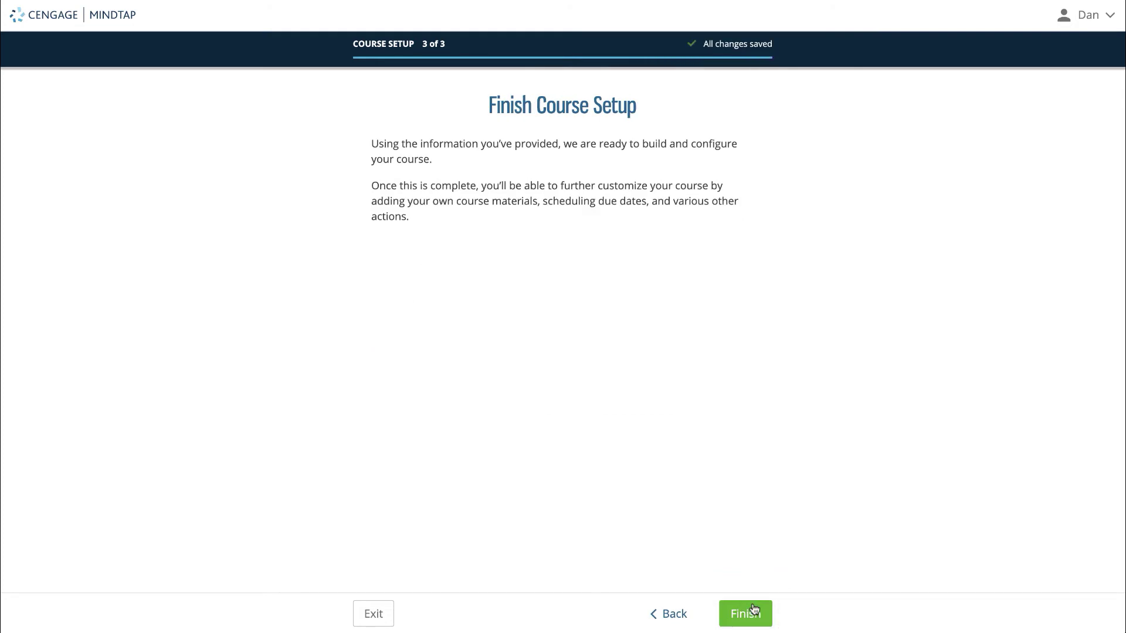